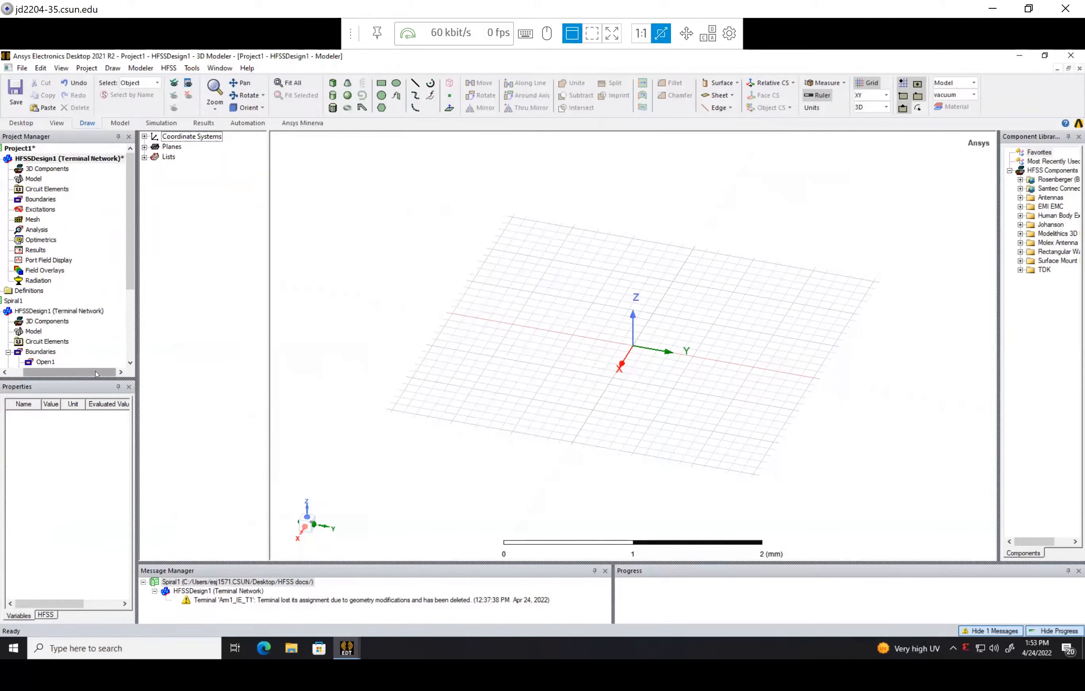
Confirm HFSS as the new design's solution type, with the Network Analysis and Terminal options
{"action": "left_click_drag", "start_coordinate": [97, 373], "coordinate": [73, 373]}
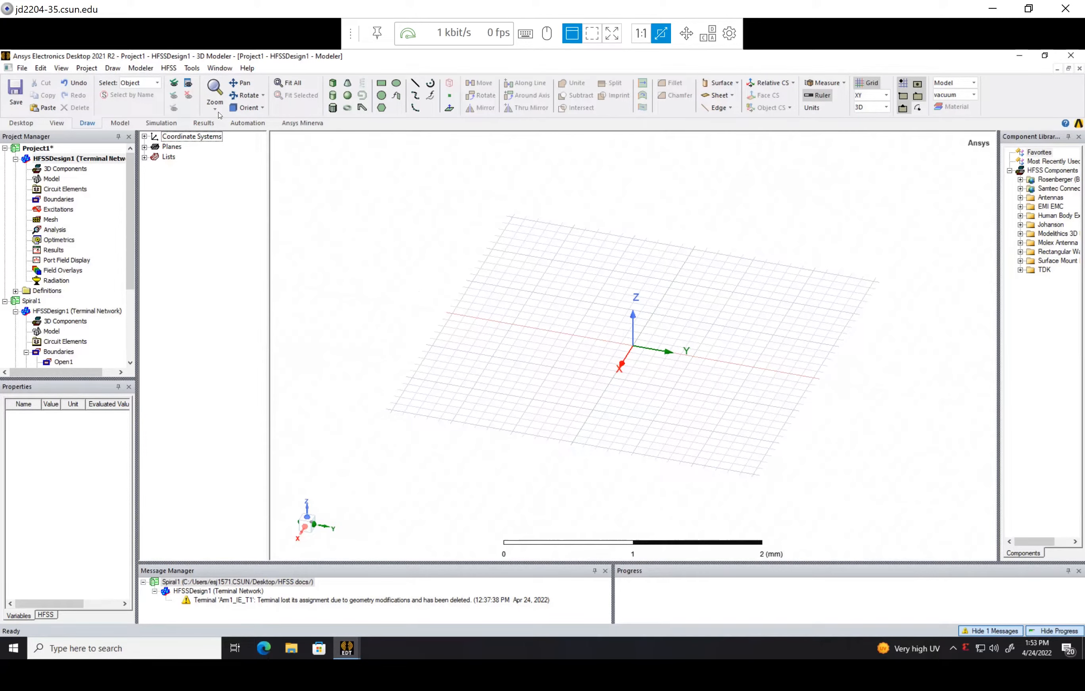
{"action": "left_click", "coordinate": [168, 68]}
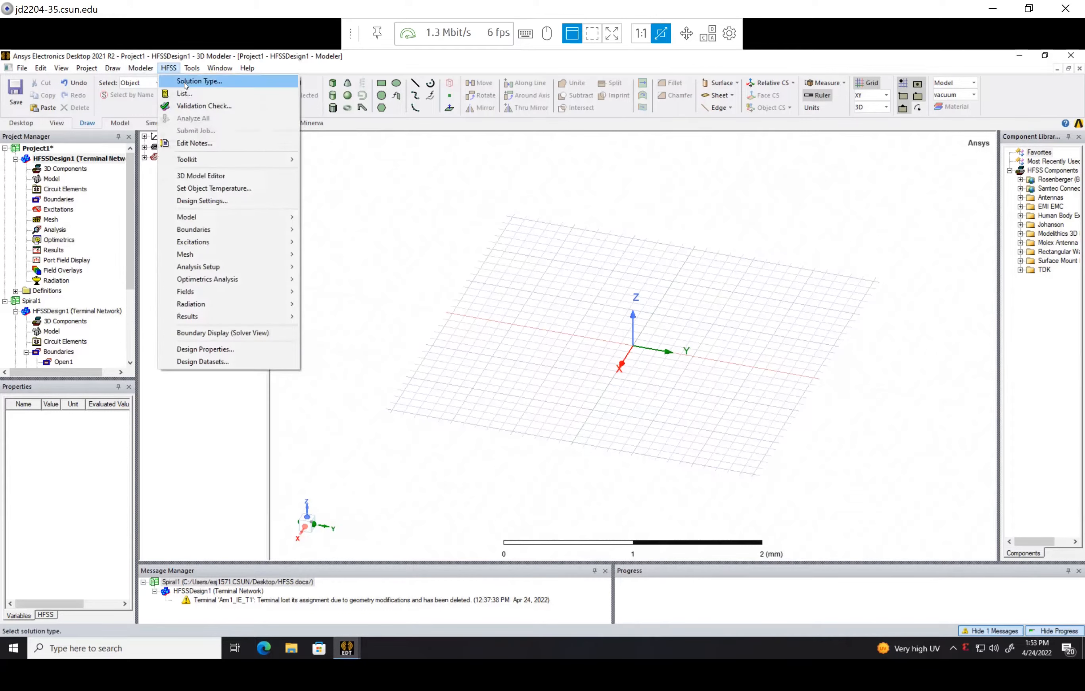
{"action": "left_click", "coordinate": [186, 82]}
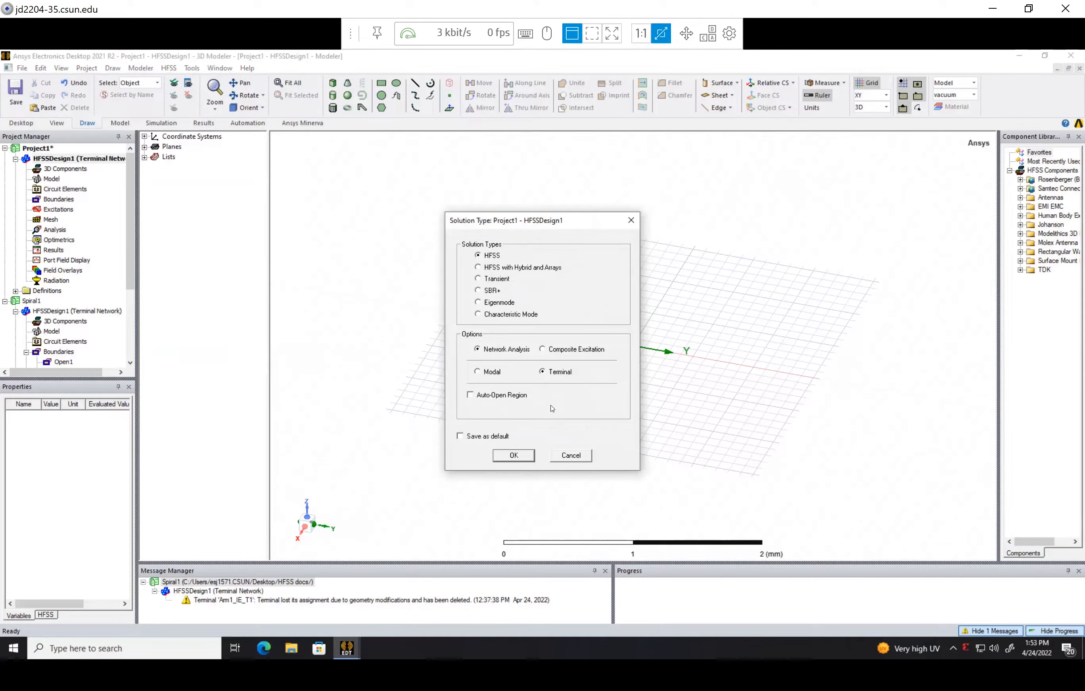
{"action": "left_click", "coordinate": [514, 455]}
{"action": "scroll", "coordinate": [639, 351], "scroll_direction": "up", "scroll_amount": 2}
{"action": "scroll", "coordinate": [640, 351], "scroll_direction": "down", "scroll_amount": 4}
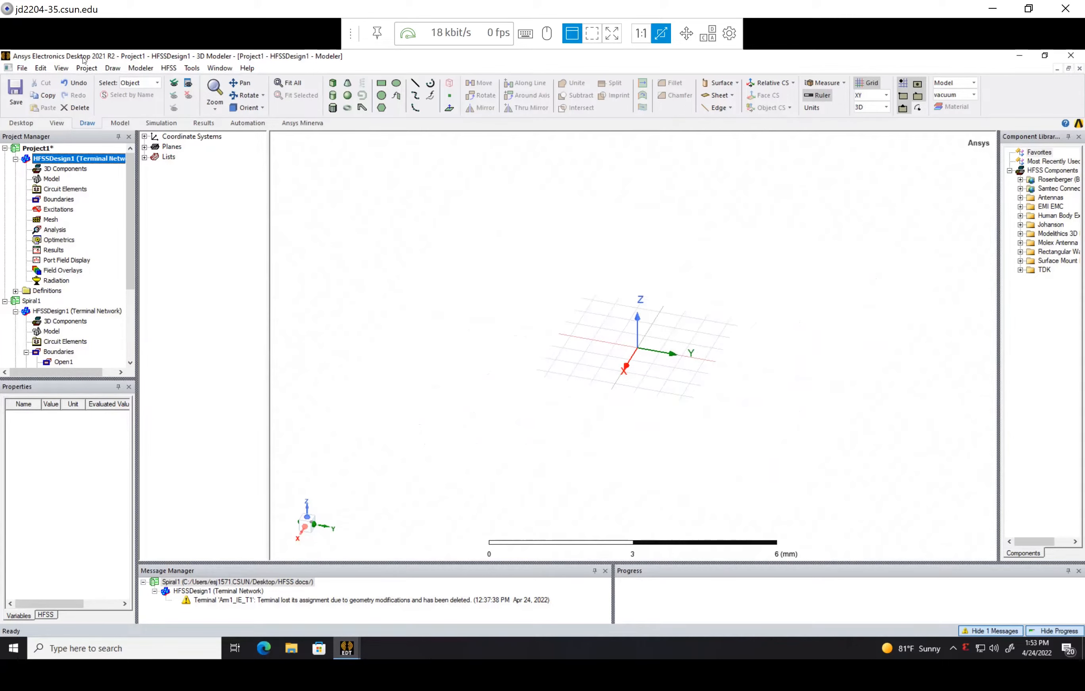
Add a local design variable b1 with the value 1 mm to HFSSDesign1's design properties
{"action": "left_click", "coordinate": [167, 68]}
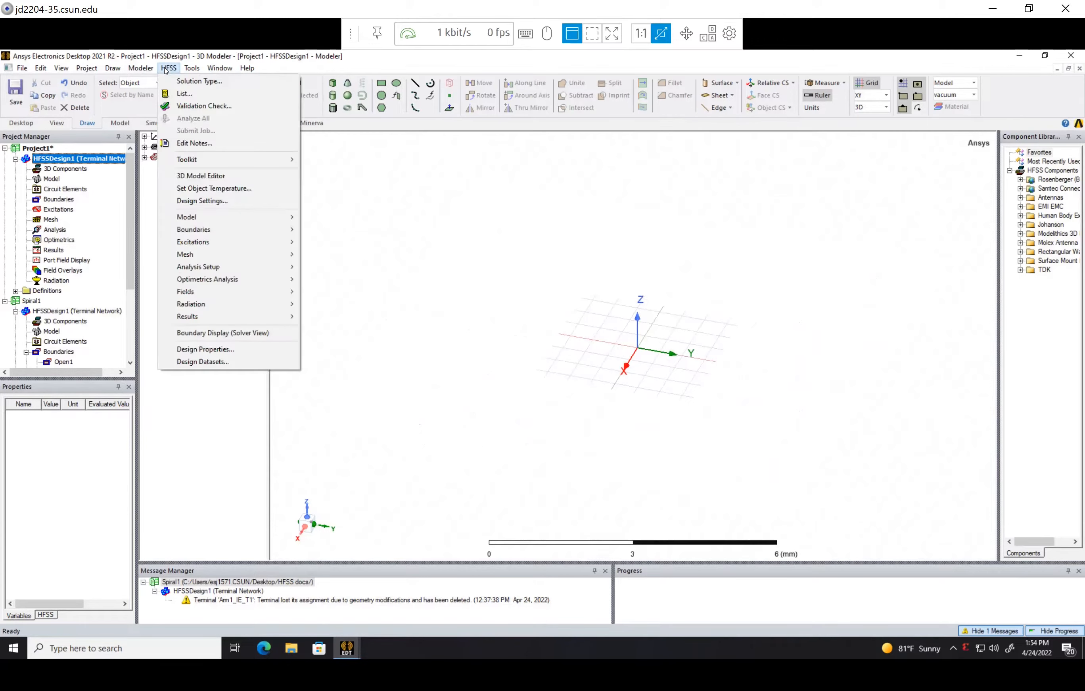
{"action": "left_click", "coordinate": [234, 349]}
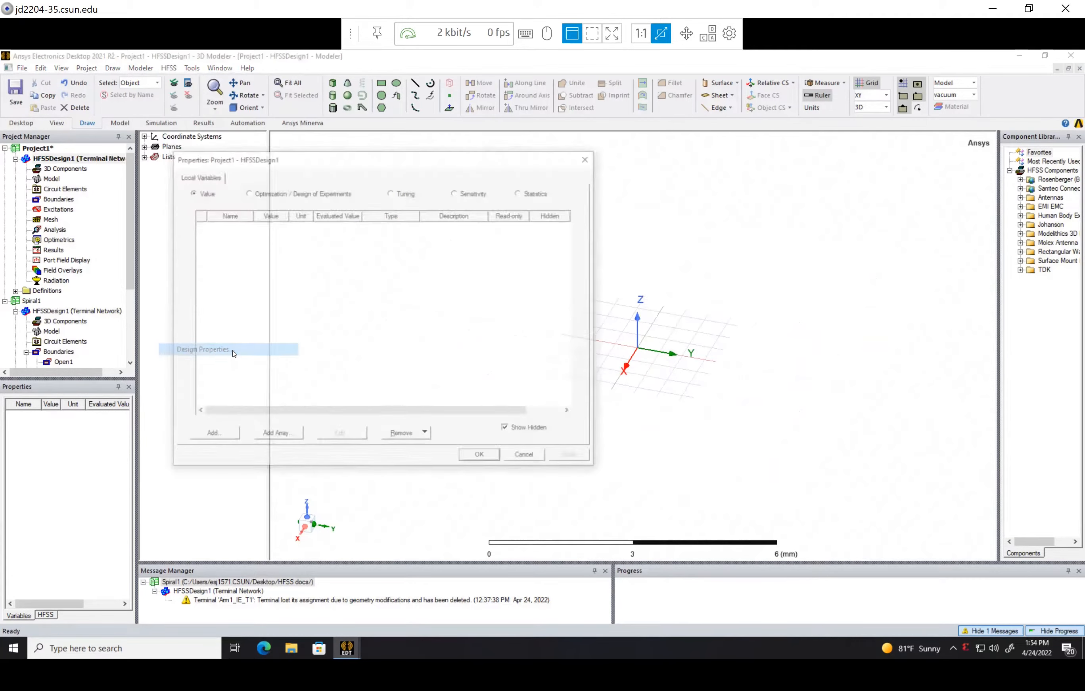
{"action": "left_click", "coordinate": [225, 437]}
{"action": "type", "text": "b1"}
{"action": "key", "text": "Tab"}
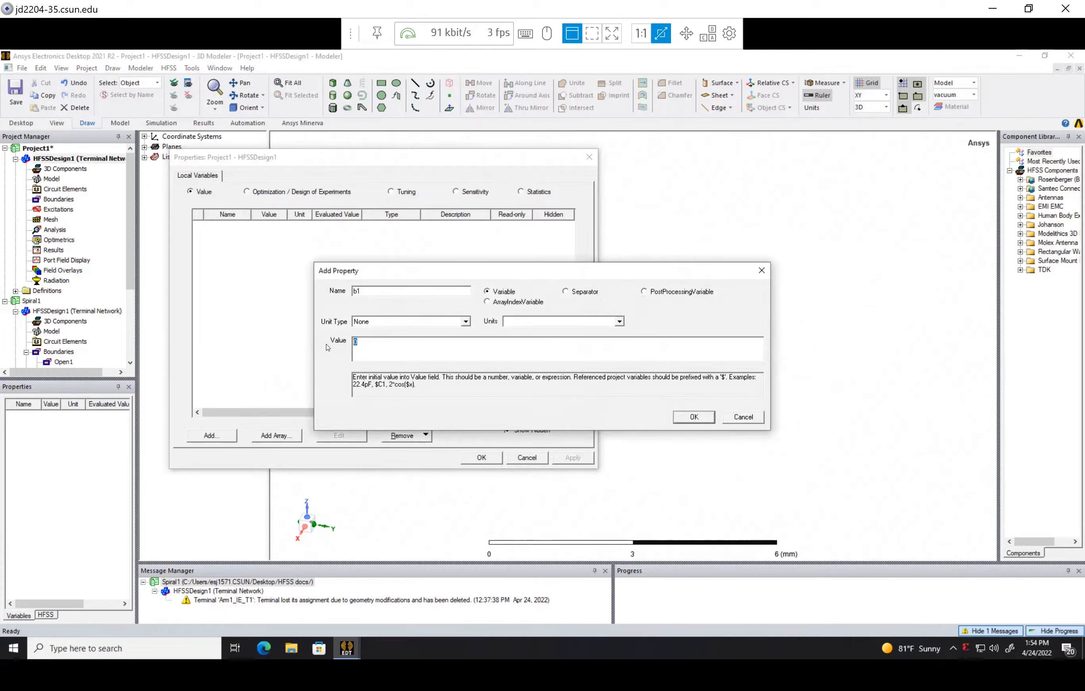
{"action": "type", "text": "0.1"}
{"action": "key", "text": "BackSpace"}
{"action": "key", "text": "BackSpace"}
{"action": "key", "text": "BackSpace"}
{"action": "type", "text": "1mm"}
{"action": "key", "text": "Return"}
Add a design variable w with the value 0.2 mm
{"action": "left_click", "coordinate": [212, 437]}
{"action": "type", "text": "w"}
{"action": "key", "text": "Tab"}
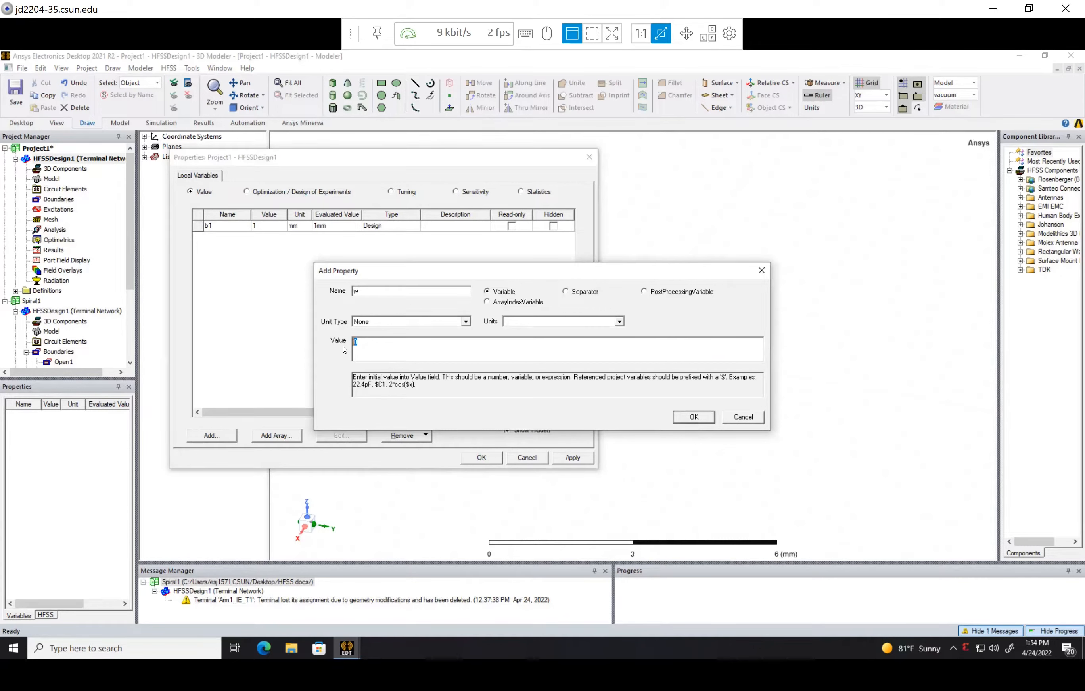
{"action": "type", "text": "0.2mm"}
{"action": "key", "text": "Return"}
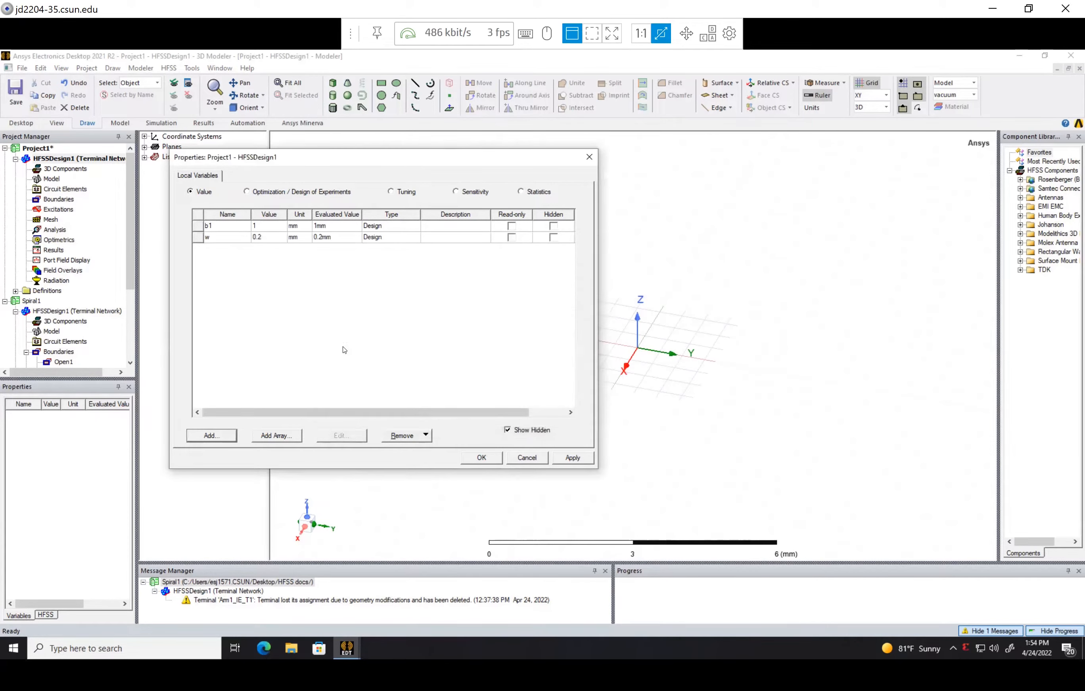
Add a design variable b2 defined by the expression b1+w
{"action": "left_click", "coordinate": [208, 438]}
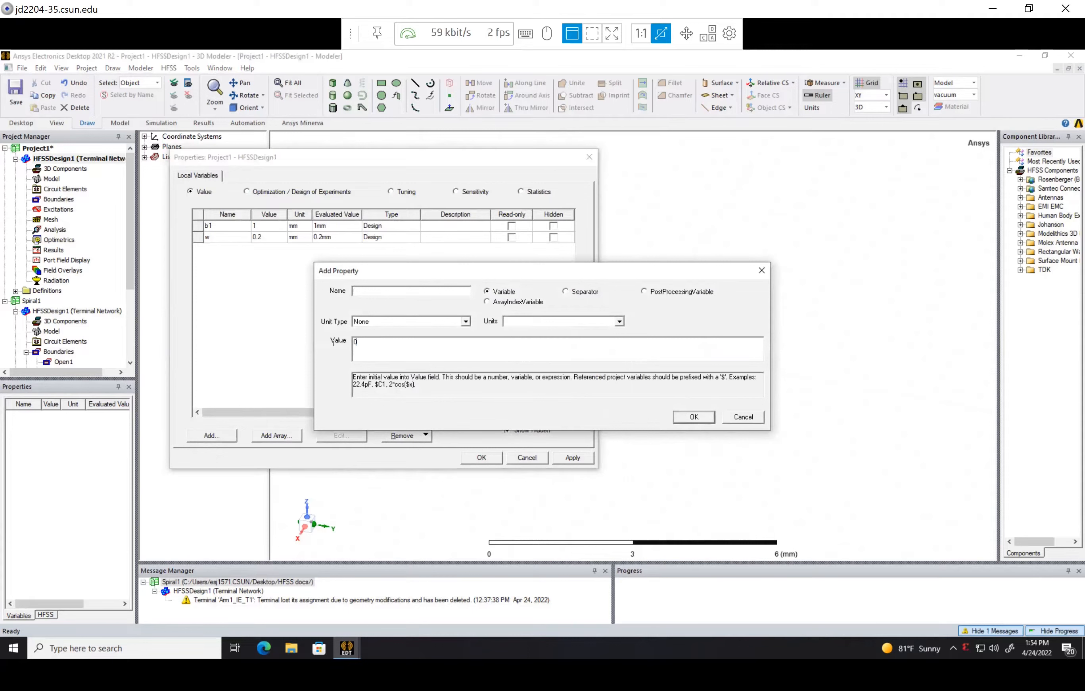
{"action": "type", "text": "b2"}
{"action": "key", "text": "BackSpace"}
{"action": "key", "text": "BackSpace"}
{"action": "left_click", "coordinate": [384, 290]}
{"action": "type", "text": "b2b1"}
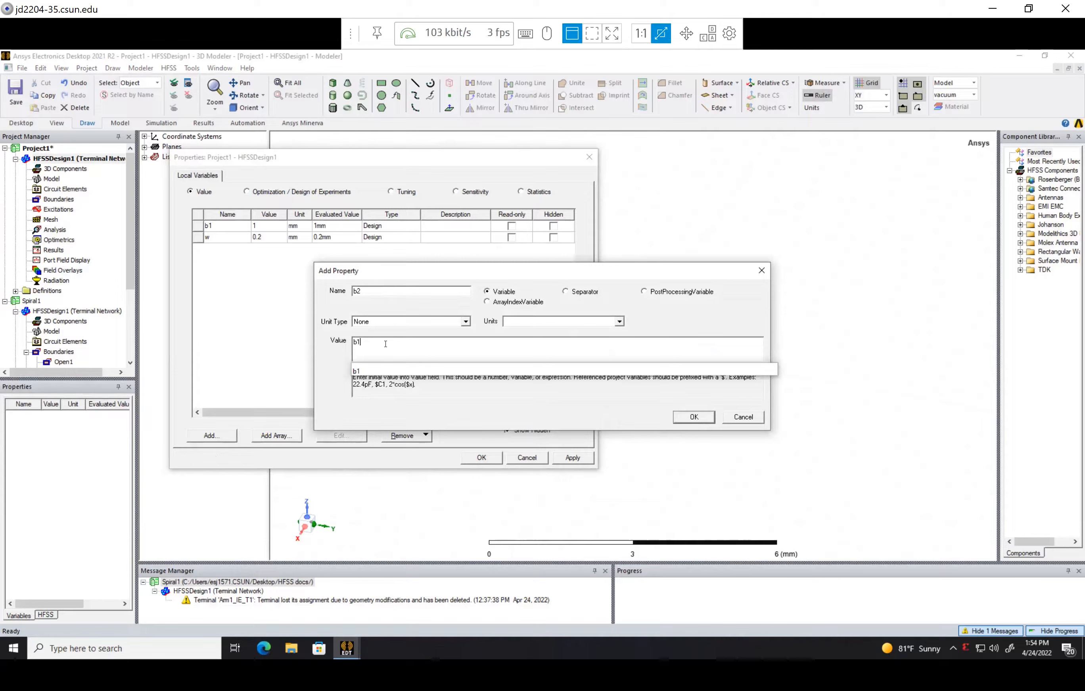
{"action": "type", "text": "+w"}
{"action": "key", "text": "Return"}
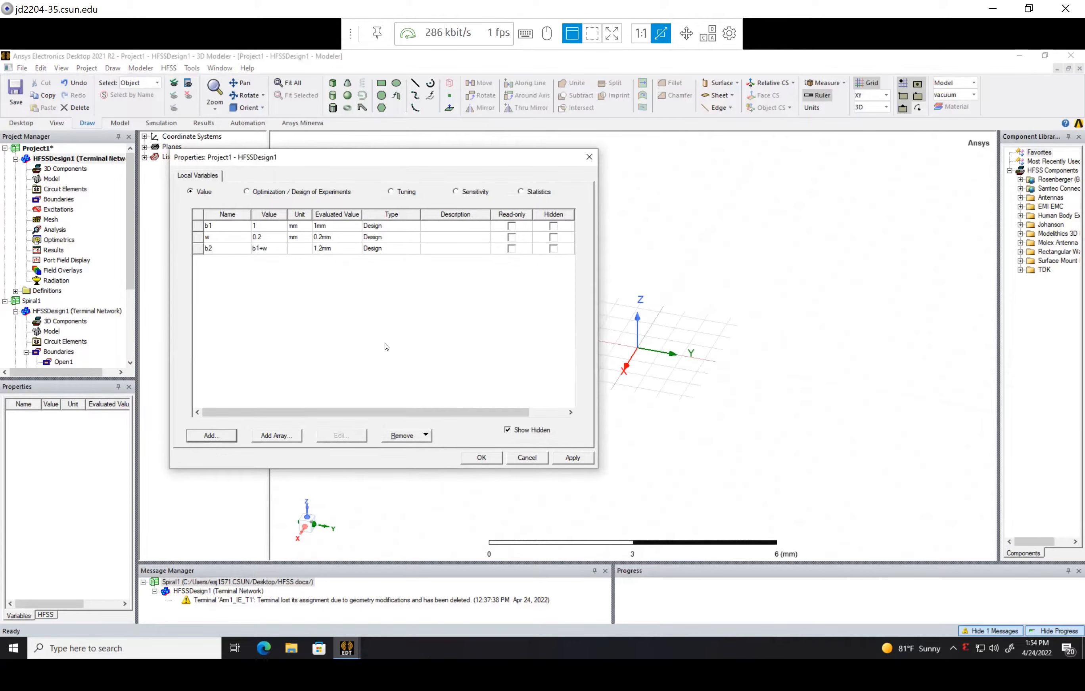
Add a unitless design variable a1 with the value 0.1
{"action": "left_click", "coordinate": [211, 435]}
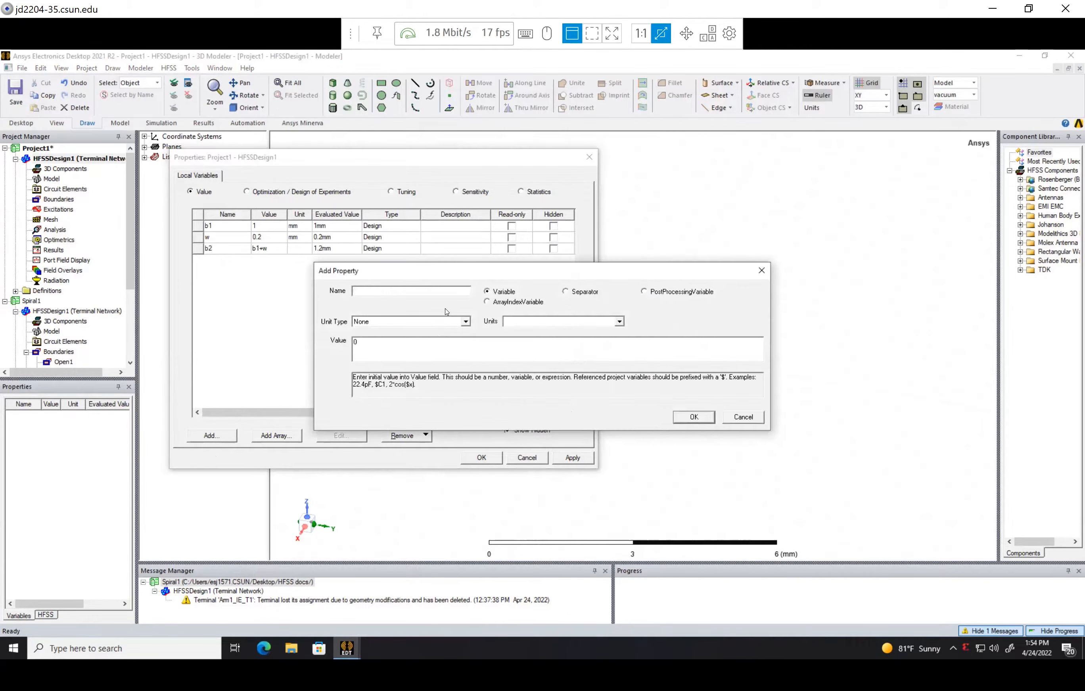
{"action": "type", "text": "a1"}
{"action": "double_click", "coordinate": [400, 343]}
{"action": "type", "text": "0.1"}
{"action": "key", "text": "Return"}
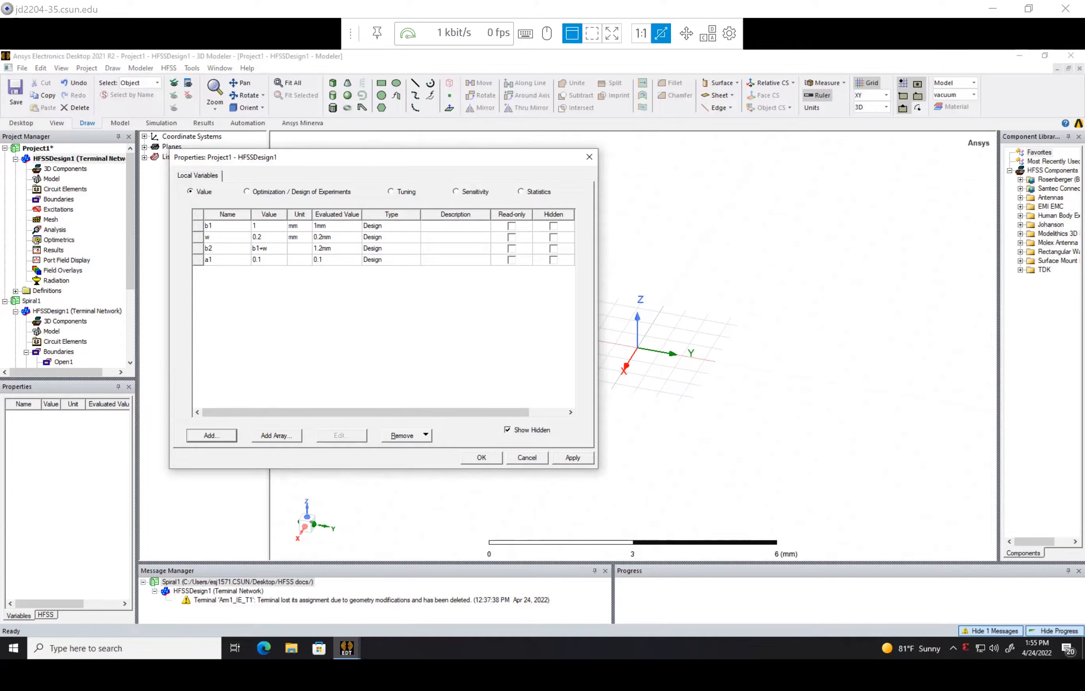
Add a unitless design variable named turns with the value 2.4
{"action": "left_click", "coordinate": [220, 435]}
{"action": "type", "text": "turns"}
{"action": "left_click", "coordinate": [373, 343]}
{"action": "left_click_drag", "start_coordinate": [341, 343], "coordinate": [341, 346]}
{"action": "type", "text": "2.4"}
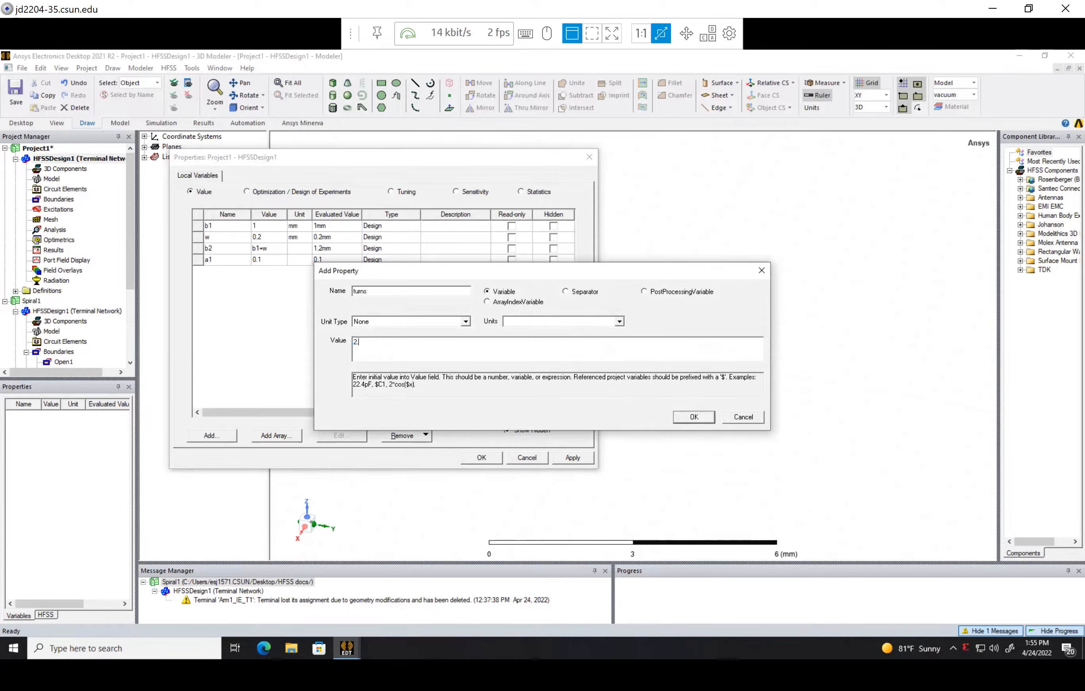
{"action": "left_click", "coordinate": [692, 422]}
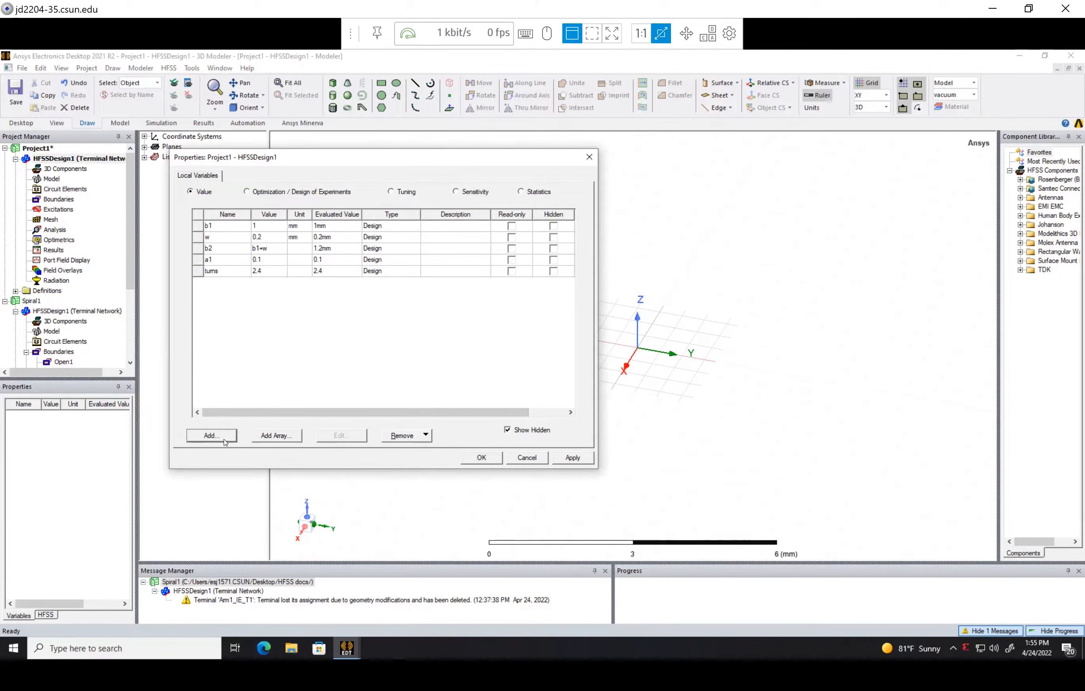
Add a unitless design variable ts1 with the value 0
{"action": "left_click", "coordinate": [211, 436]}
{"action": "type", "text": "ts1"}
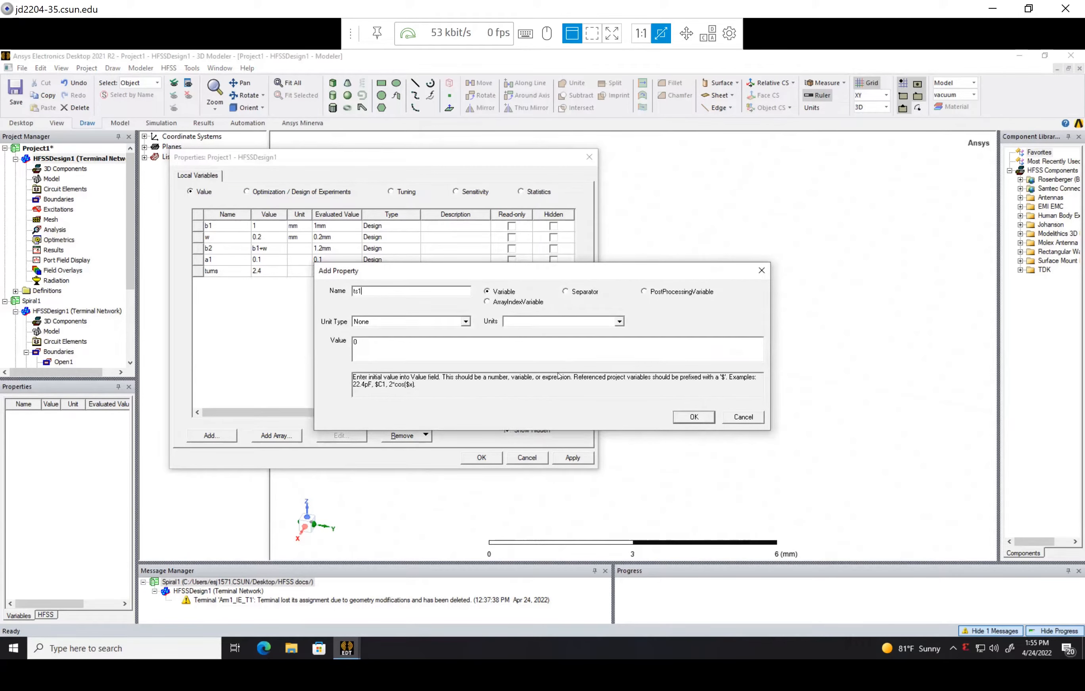
{"action": "left_click", "coordinate": [683, 422]}
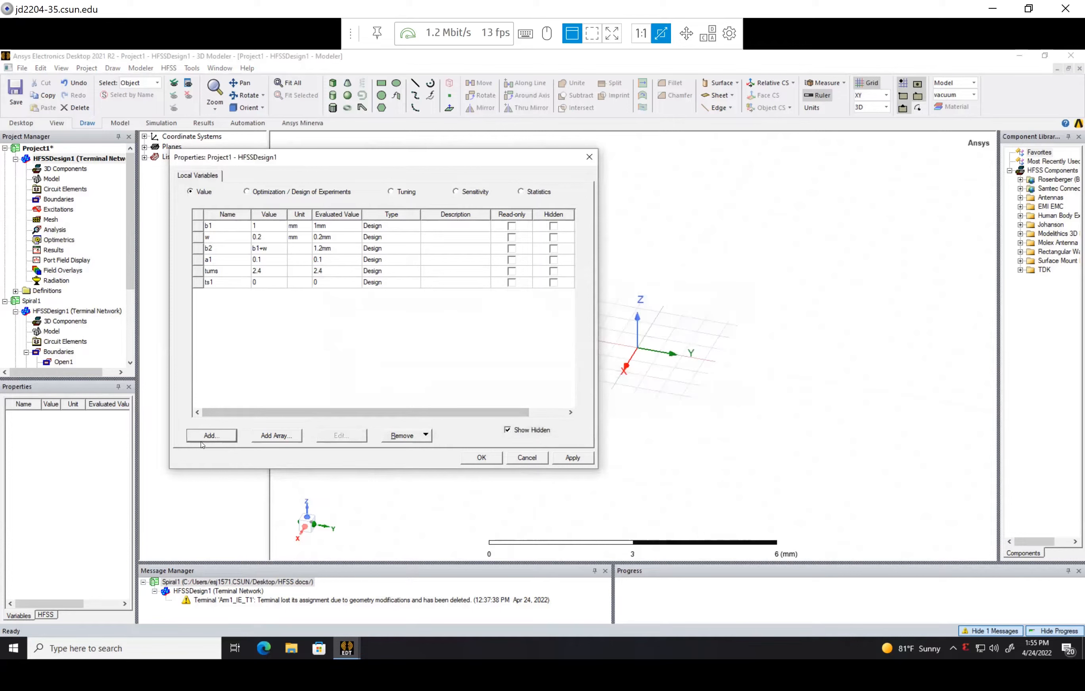
Add a design variable te1 defined by the expression 2*pi*turns
{"action": "left_click", "coordinate": [210, 435]}
{"action": "type", "text": "te1"}
{"action": "left_click_drag", "start_coordinate": [369, 342], "coordinate": [337, 348]}
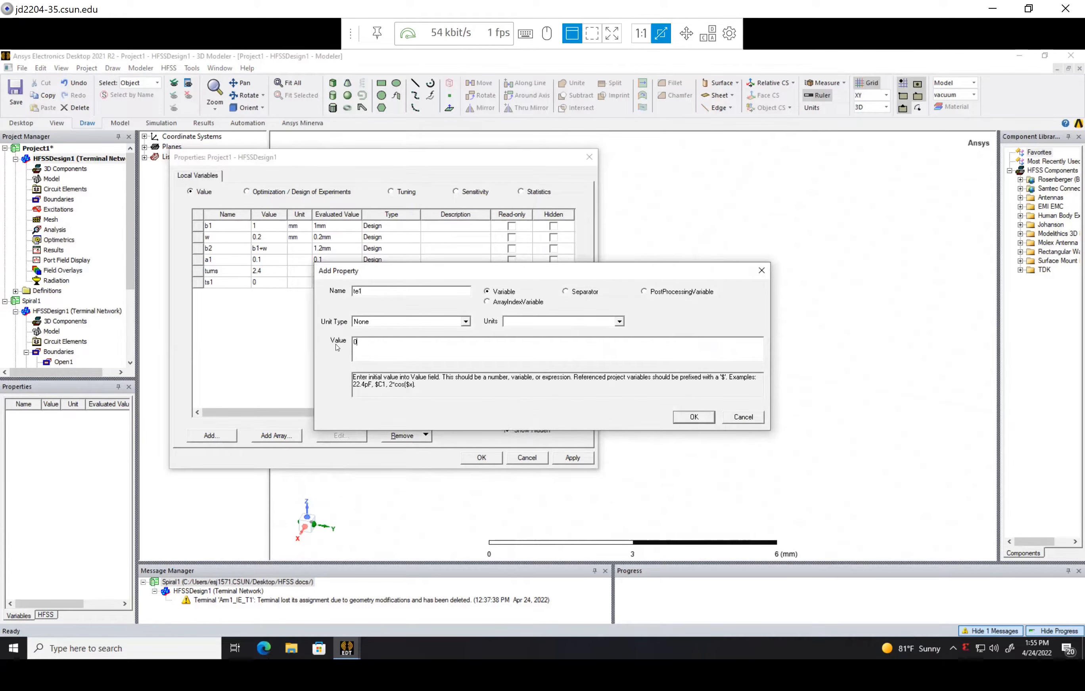
{"action": "type", "text": "2*pi*turns"}
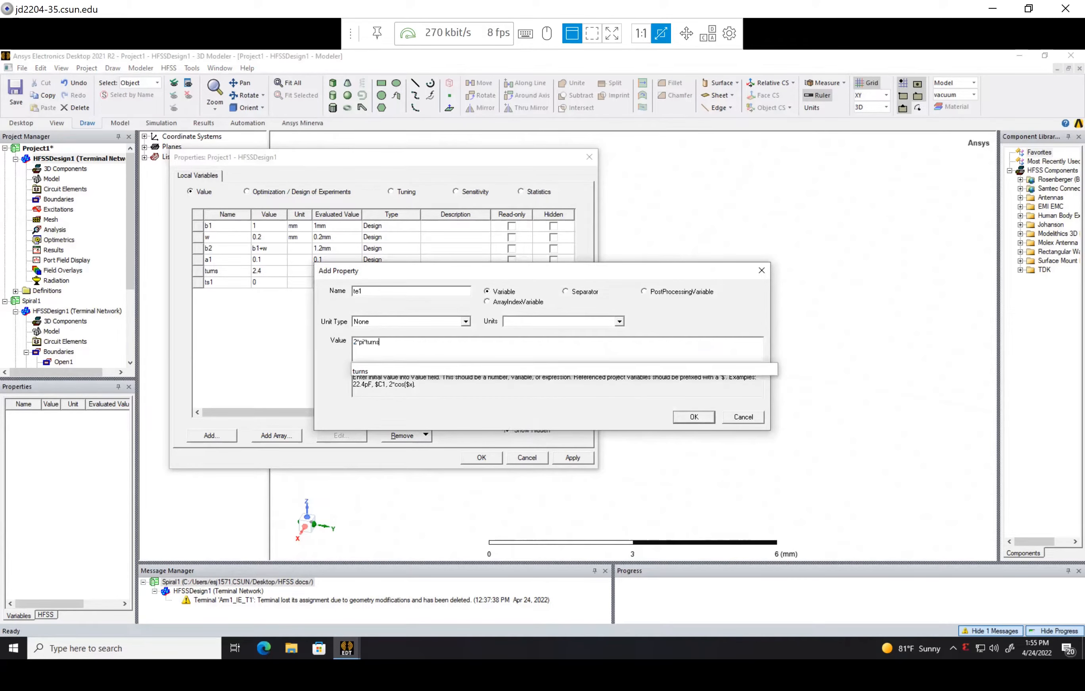
{"action": "left_click", "coordinate": [687, 422]}
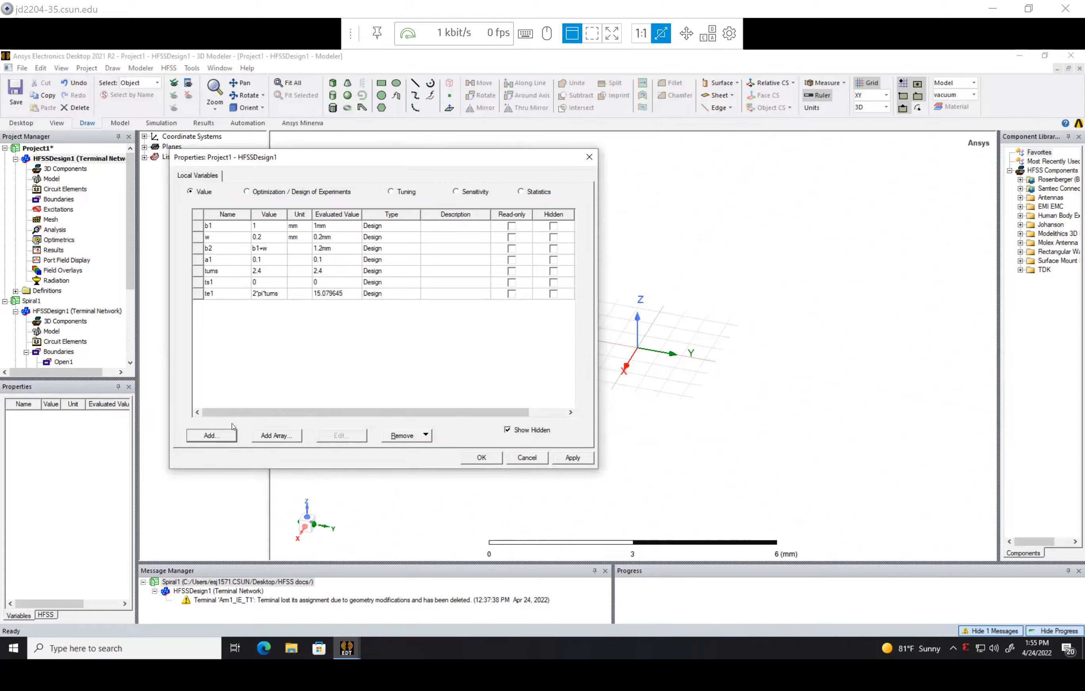
Add a design variable r1 defined by the expression b2*exp(a1*te1)
{"action": "left_click", "coordinate": [212, 439]}
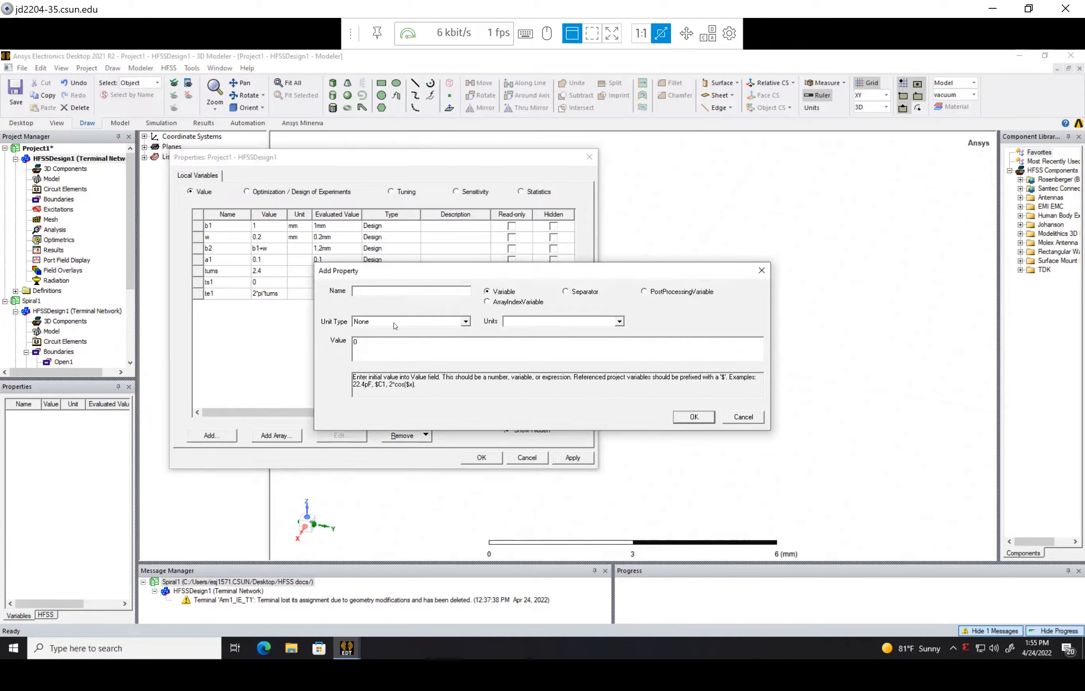
{"action": "type", "text": "r1"}
{"action": "double_click", "coordinate": [378, 351]}
{"action": "type", "text": "b2*exp(a1*te1)"}
{"action": "left_click", "coordinate": [694, 417]}
Add a design variable te2 defined by the expression log(r1/b1)/a1, and accept the completed list of design properties
{"action": "left_click", "coordinate": [212, 436]}
{"action": "type", "text": "te2"}
{"action": "double_click", "coordinate": [357, 343]}
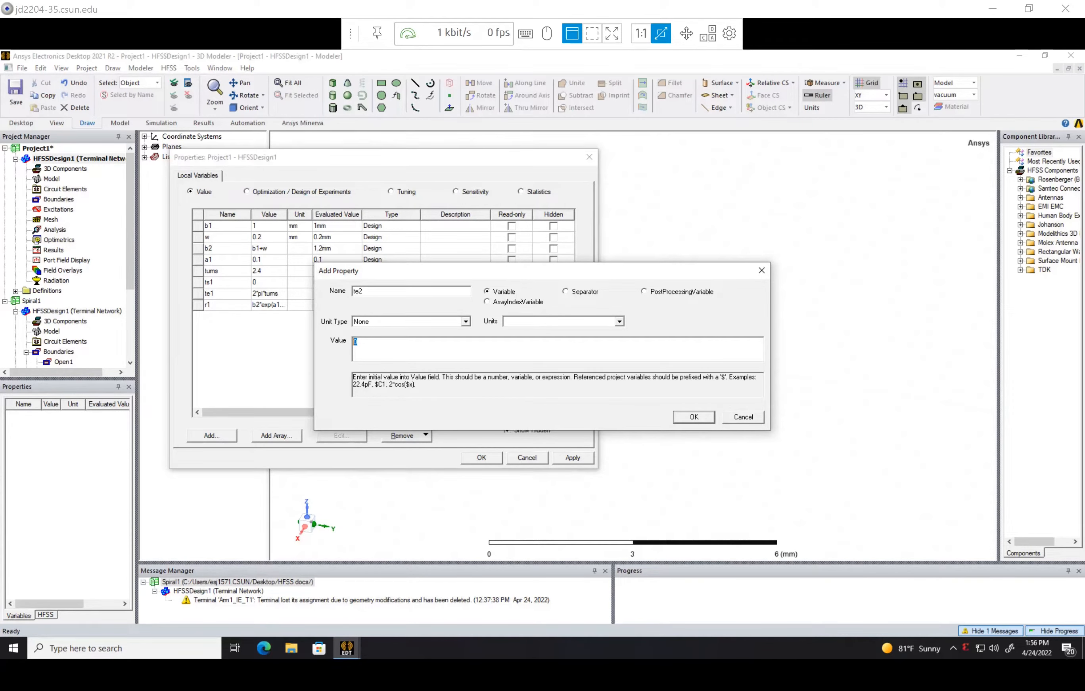
{"action": "type", "text": "log"}
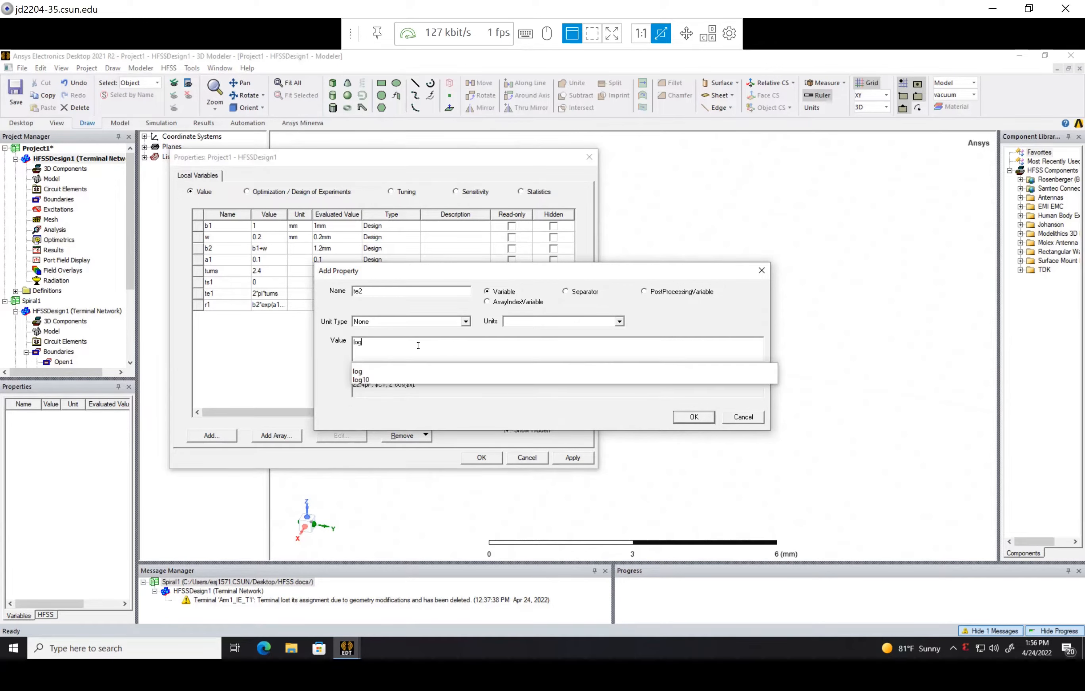
{"action": "type", "text": "("}
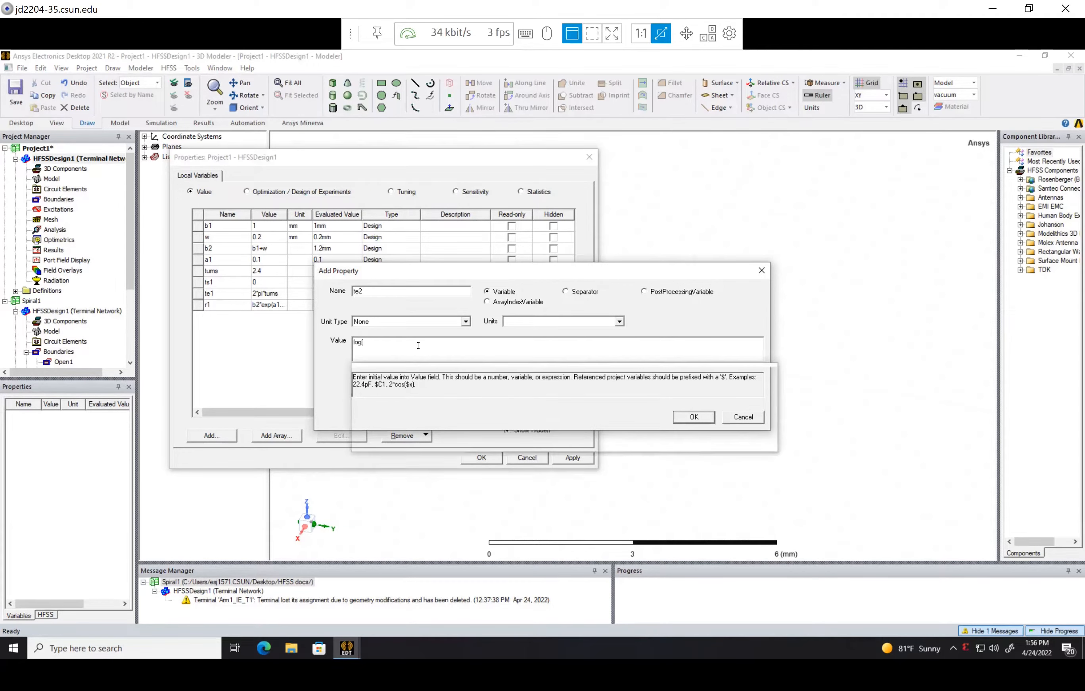
{"action": "type", "text": "r1/"}
{"action": "type", "text": "1)/a1"}
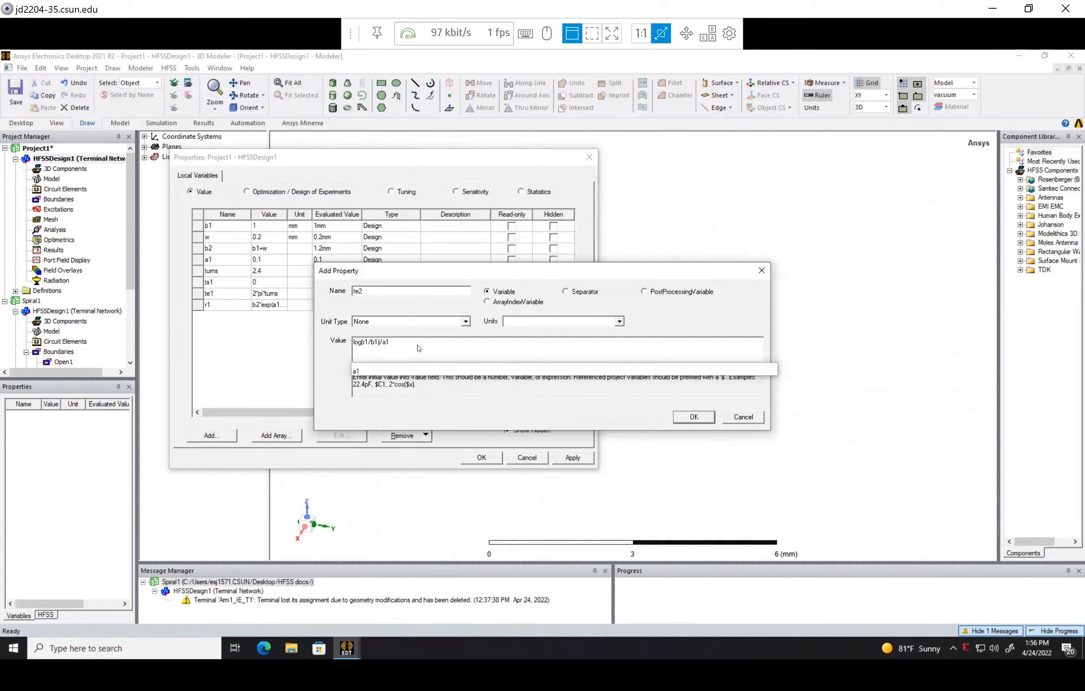
{"action": "key", "text": "Return"}
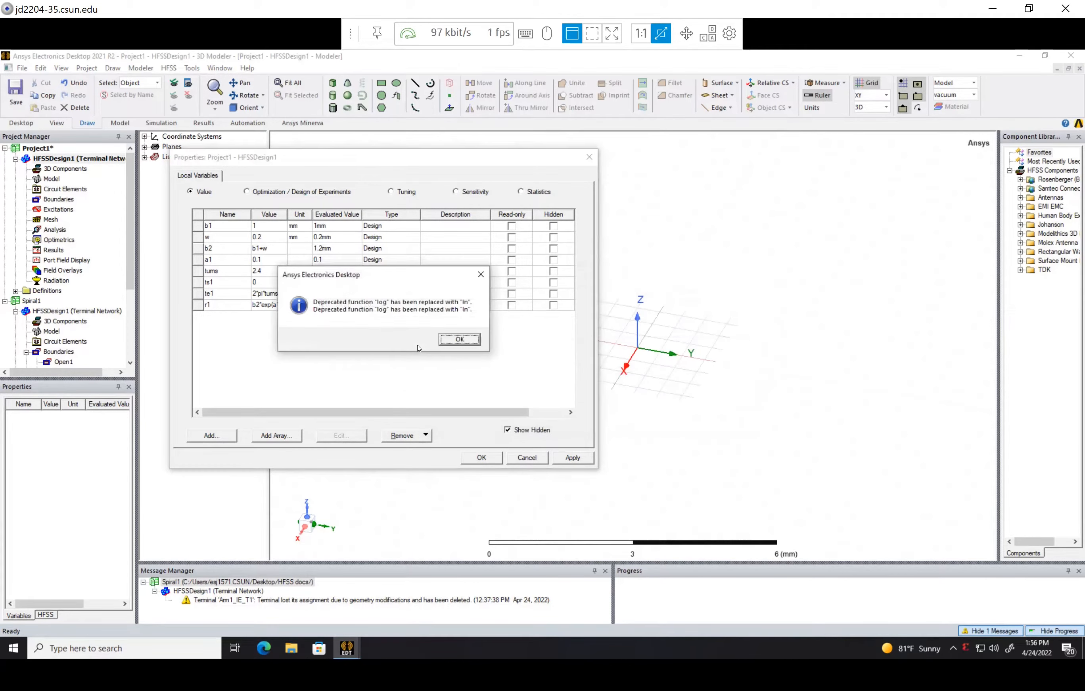
{"action": "left_click", "coordinate": [460, 340]}
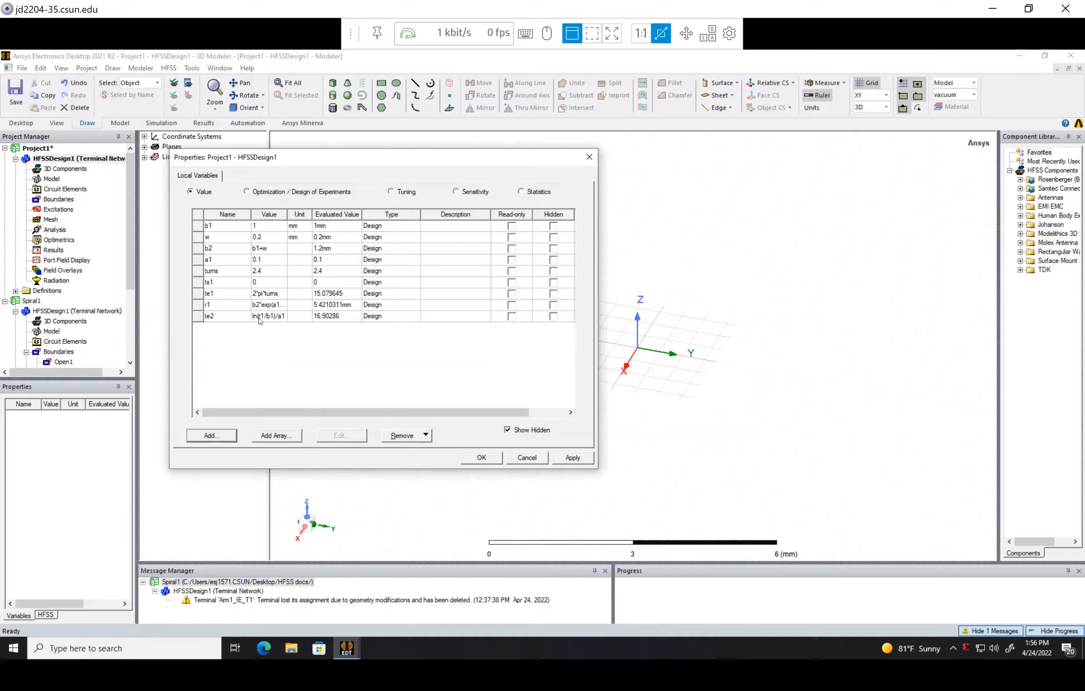
{"action": "left_click", "coordinate": [482, 458]}
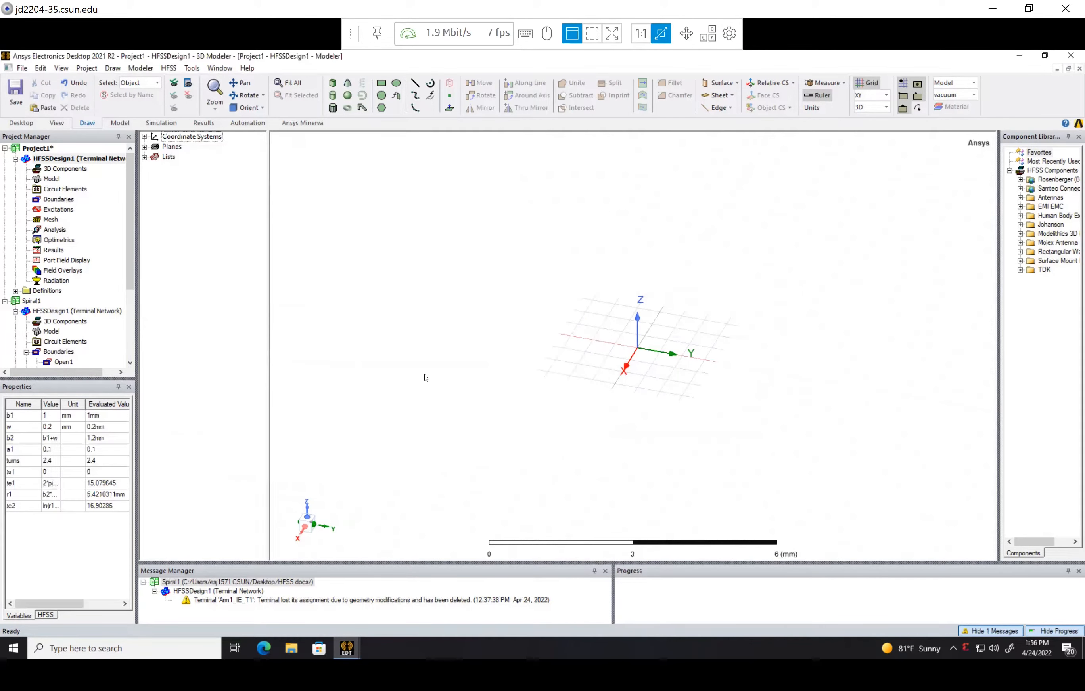
Save the project as Spiral2 in the HFSS docs folder on the Desktop
{"action": "left_click", "coordinate": [15, 94]}
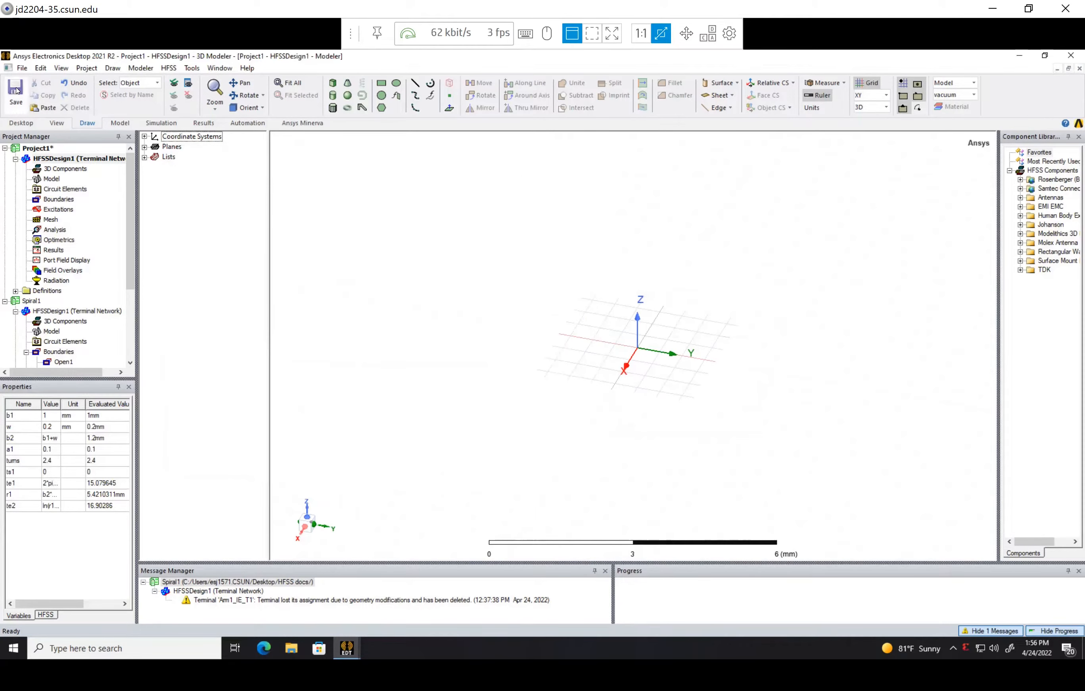
{"action": "left_click", "coordinate": [346, 298]}
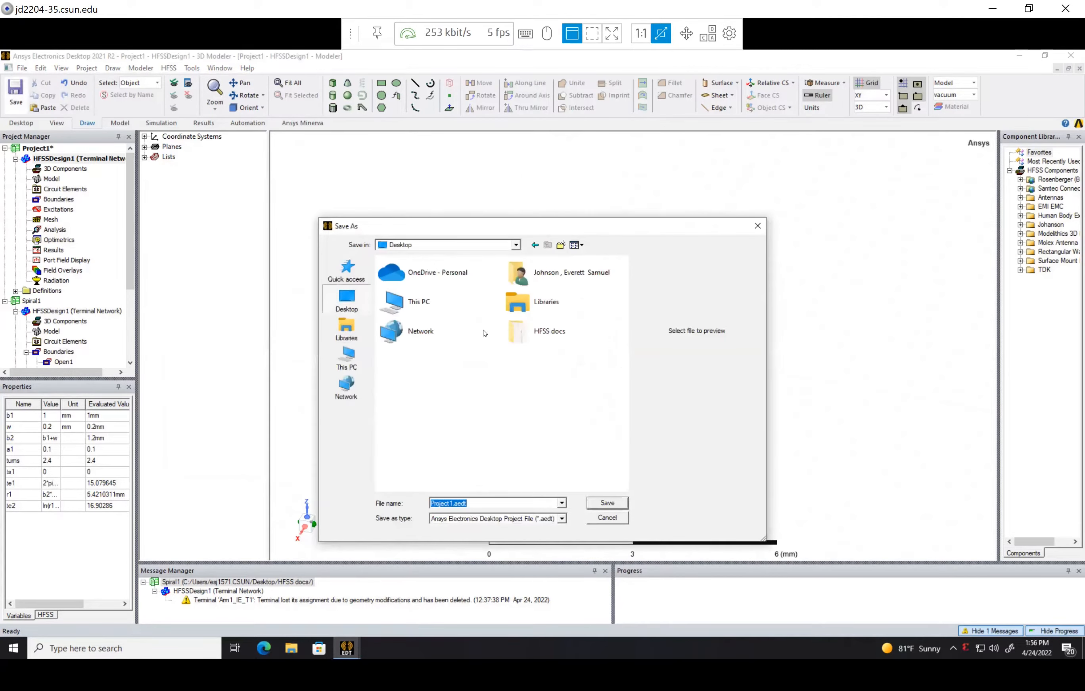
{"action": "double_click", "coordinate": [542, 332]}
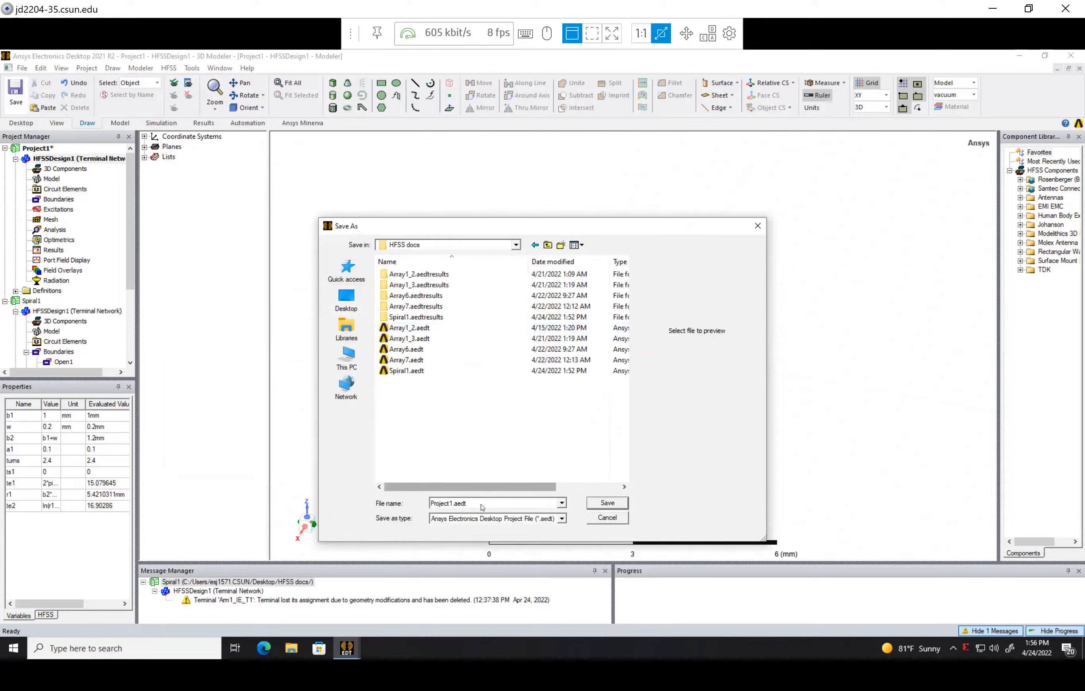
{"action": "type", "text": "Spiral2"}
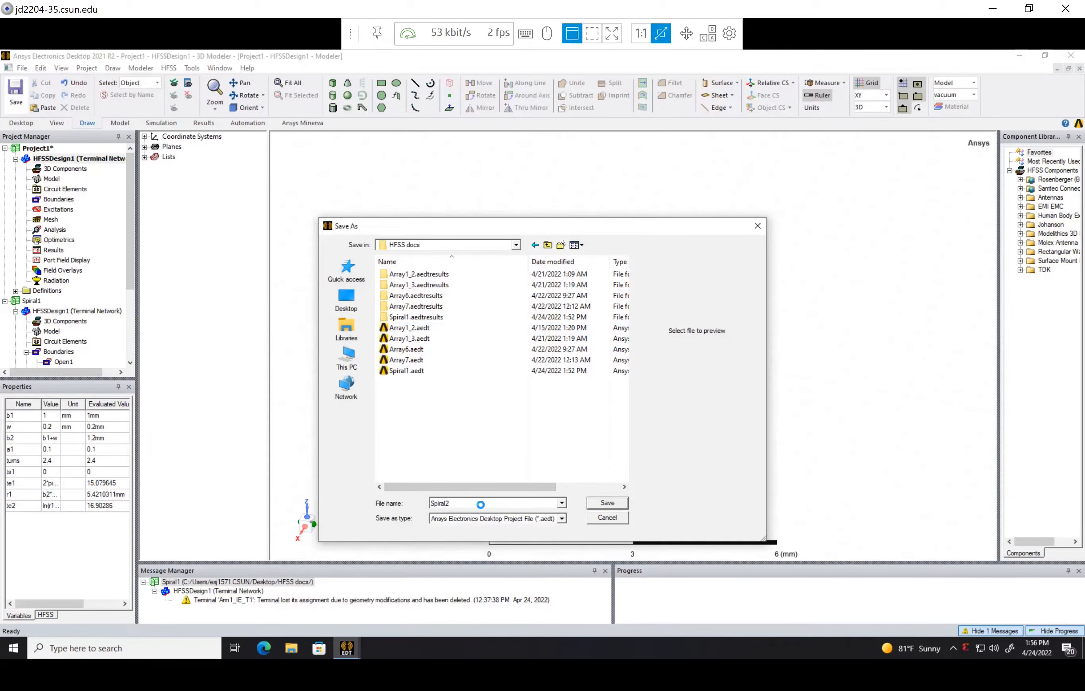
{"action": "key", "text": "Return"}
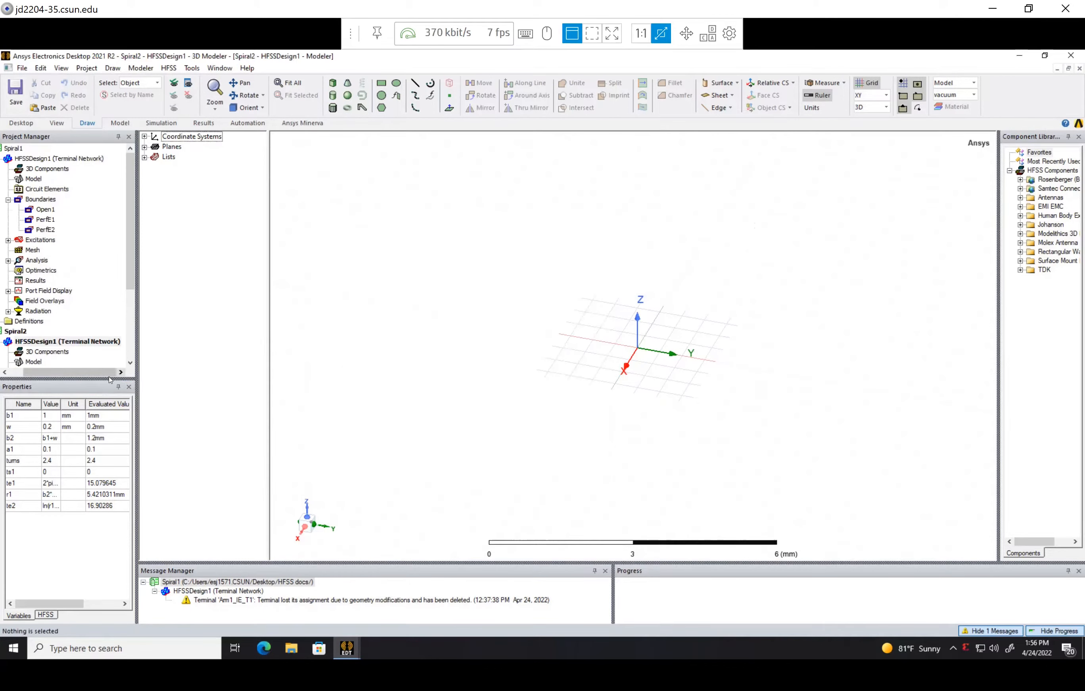
{"action": "left_click_drag", "start_coordinate": [107, 374], "coordinate": [65, 374]}
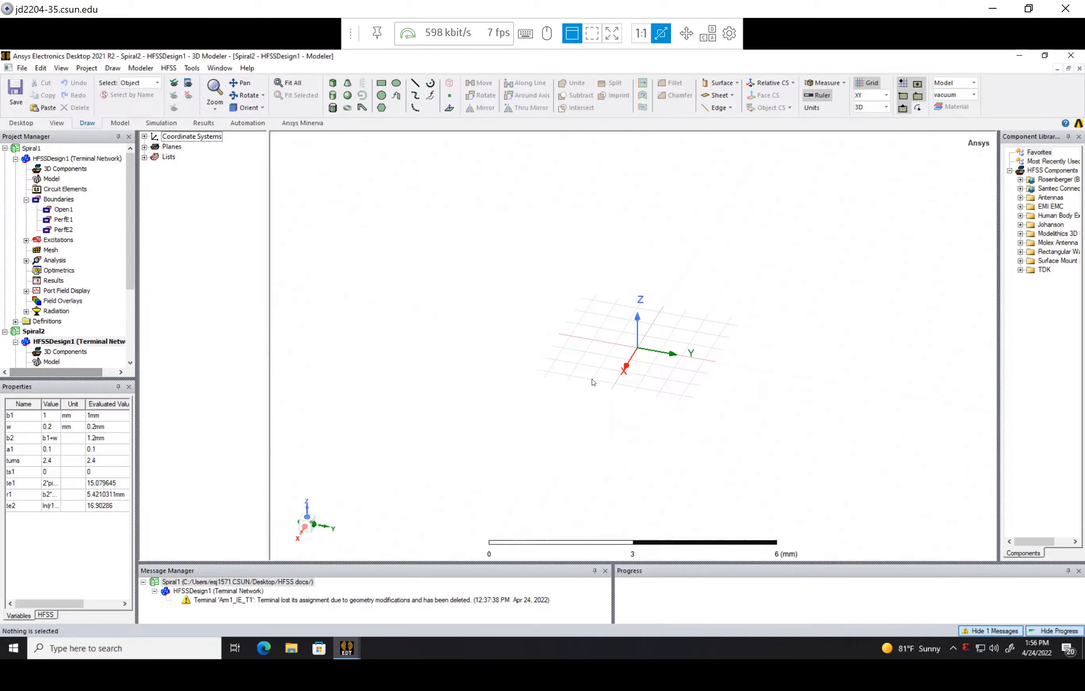
Start an equation-based curve and set its X(_t) expression to b1*exp(a1*_t)*cos(_t)
{"action": "left_click", "coordinate": [430, 96]}
{"action": "left_click", "coordinate": [237, 190]}
{"action": "type", "text": "b1*exp(a1*_t"}
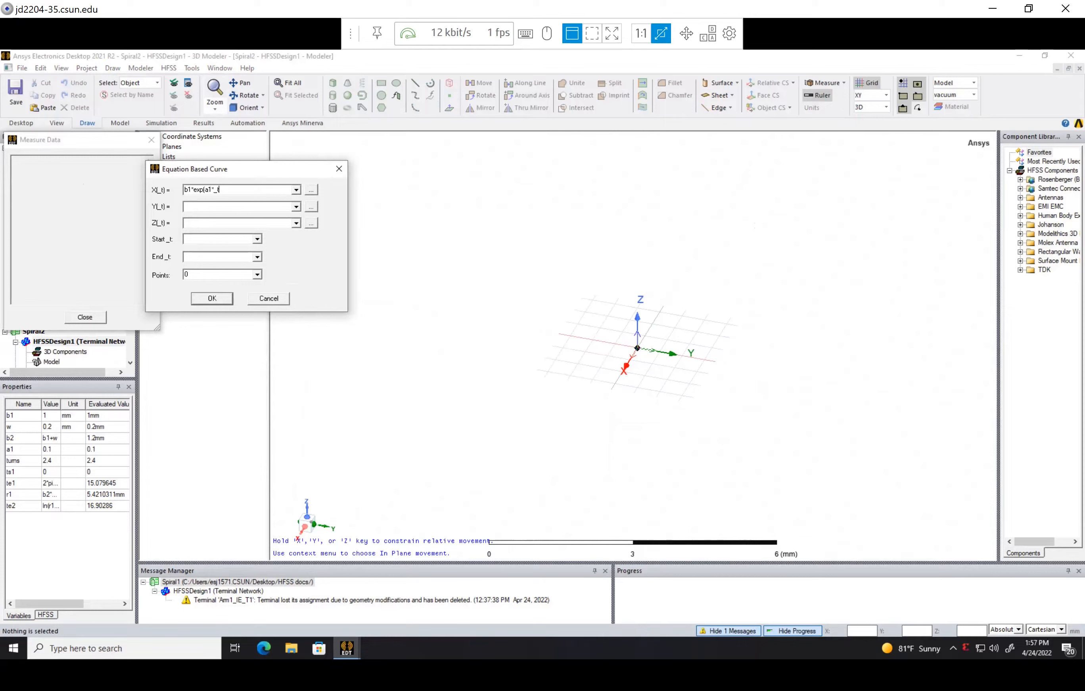
{"action": "type", "text": ")*cos(_t"}
Reuse the X expression for Y(_t), replacing cos with sin to give b1*exp(a1*_t)*sin(_t)
{"action": "key", "text": "ctrl+a"}
{"action": "key", "text": "ctrl+c"}
{"action": "left_click", "coordinate": [215, 207]}
{"action": "key", "text": "ctrl+v"}
{"action": "double_click", "coordinate": [224, 208]}
{"action": "type", "text": "sin"}
Set Z(_t) to 0 and the _t range from ts1 to te1, and create the spiral curve
{"action": "left_click", "coordinate": [194, 224]}
{"action": "type", "text": "0ts1"}
{"action": "left_click", "coordinate": [222, 256]}
{"action": "type", "text": "te1"}
{"action": "left_click", "coordinate": [213, 299]}
{"action": "scroll", "coordinate": [722, 230], "scroll_direction": "up", "scroll_amount": 1}
{"action": "left_click", "coordinate": [756, 193]}
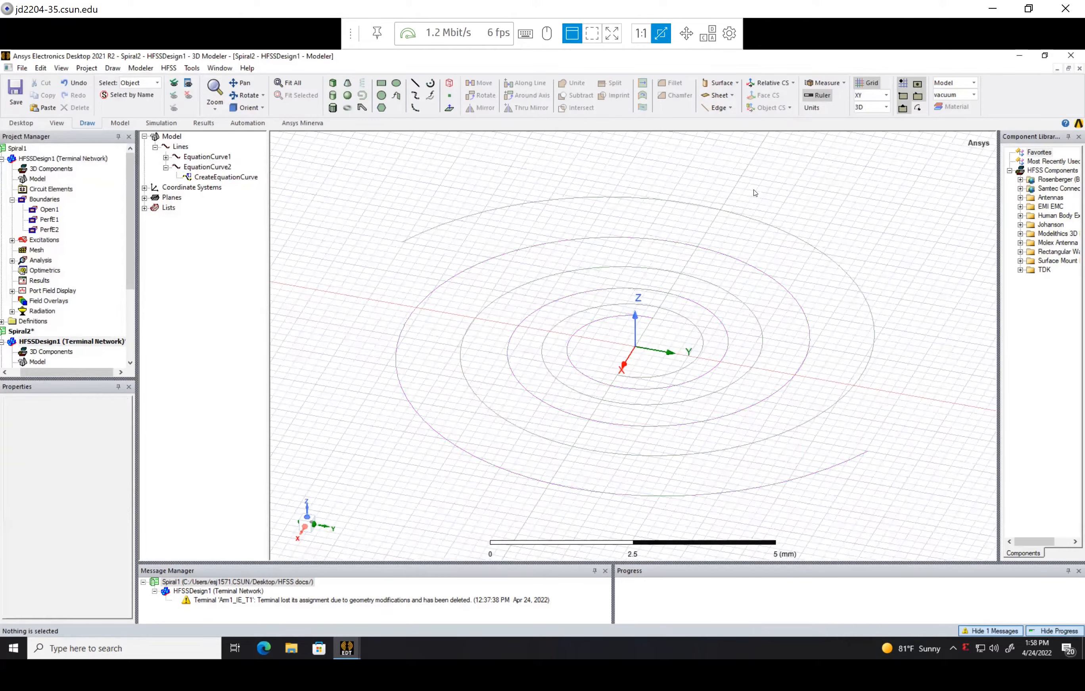
Rename the first equation curve, EquationCurve1, as Arm1_IE
{"action": "left_click", "coordinate": [166, 167]}
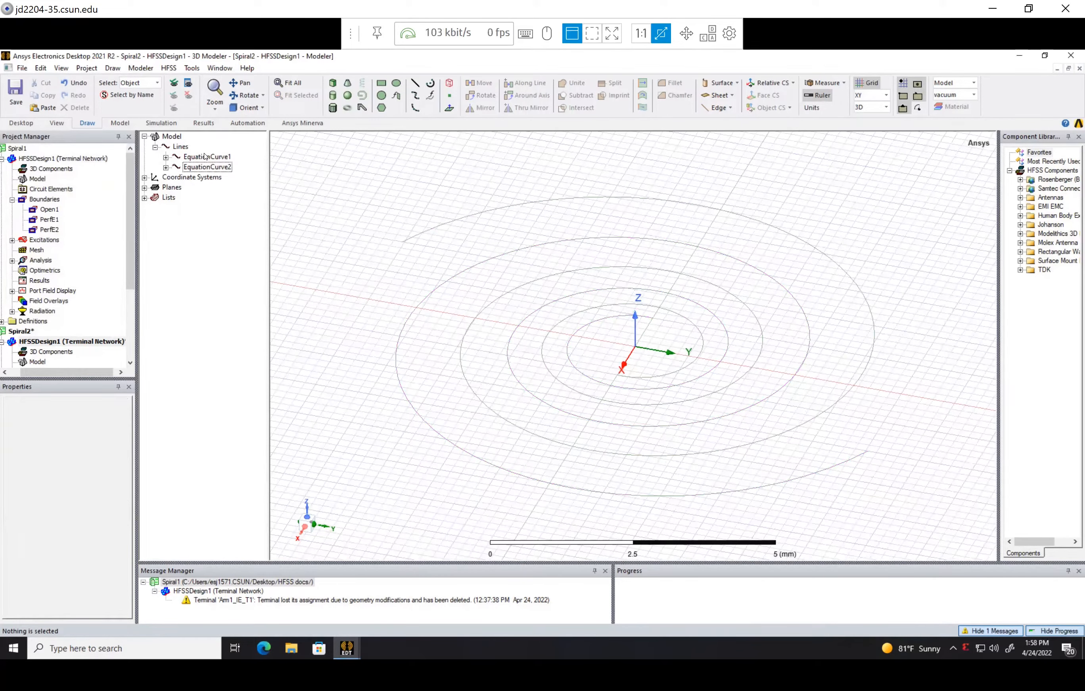
{"action": "double_click", "coordinate": [205, 156]}
{"action": "left_click", "coordinate": [315, 208]}
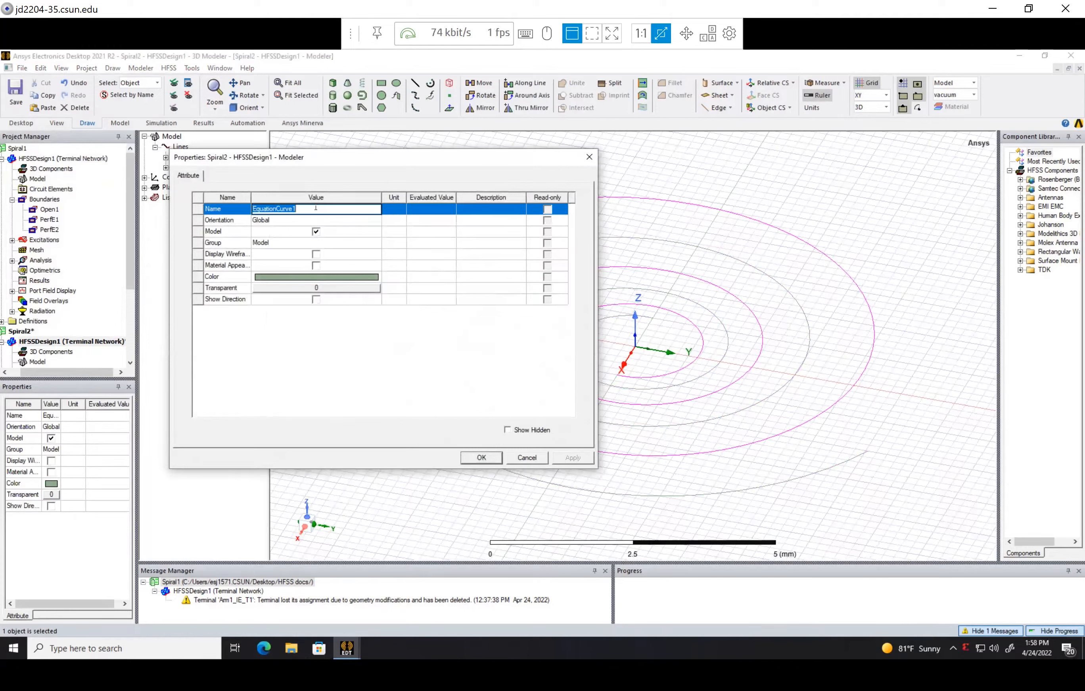
{"action": "type", "text": "Arm1_IE"}
{"action": "key", "text": "Tab"}
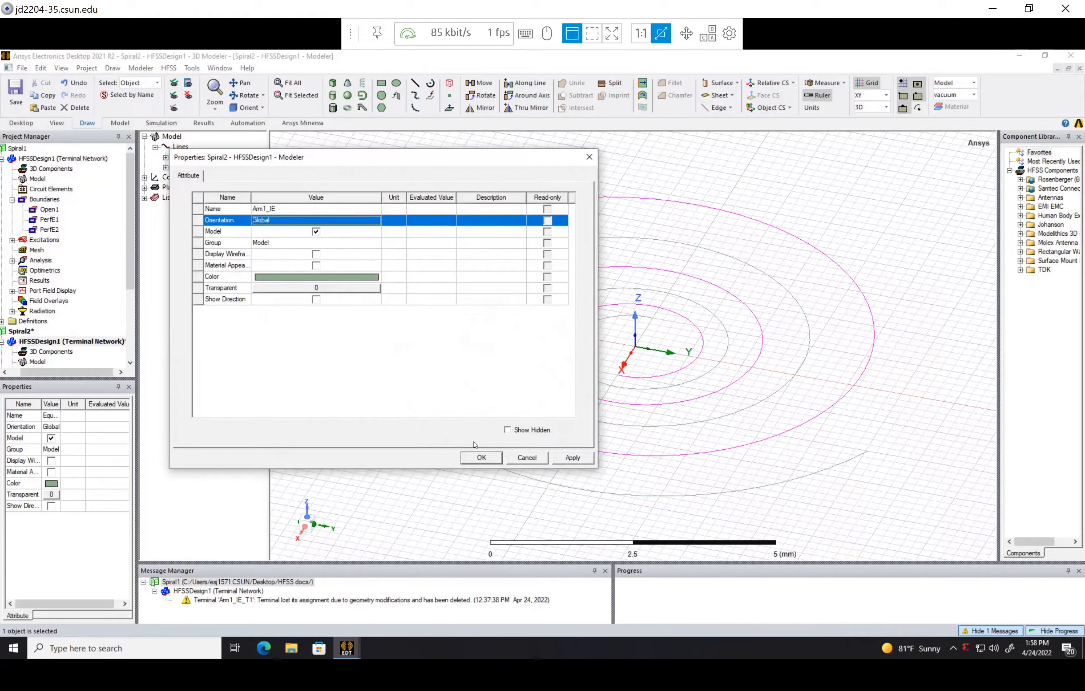
{"action": "left_click", "coordinate": [481, 457]}
Rename the second equation curve, EquationCurve2, as Arm2_IE
{"action": "double_click", "coordinate": [205, 166]}
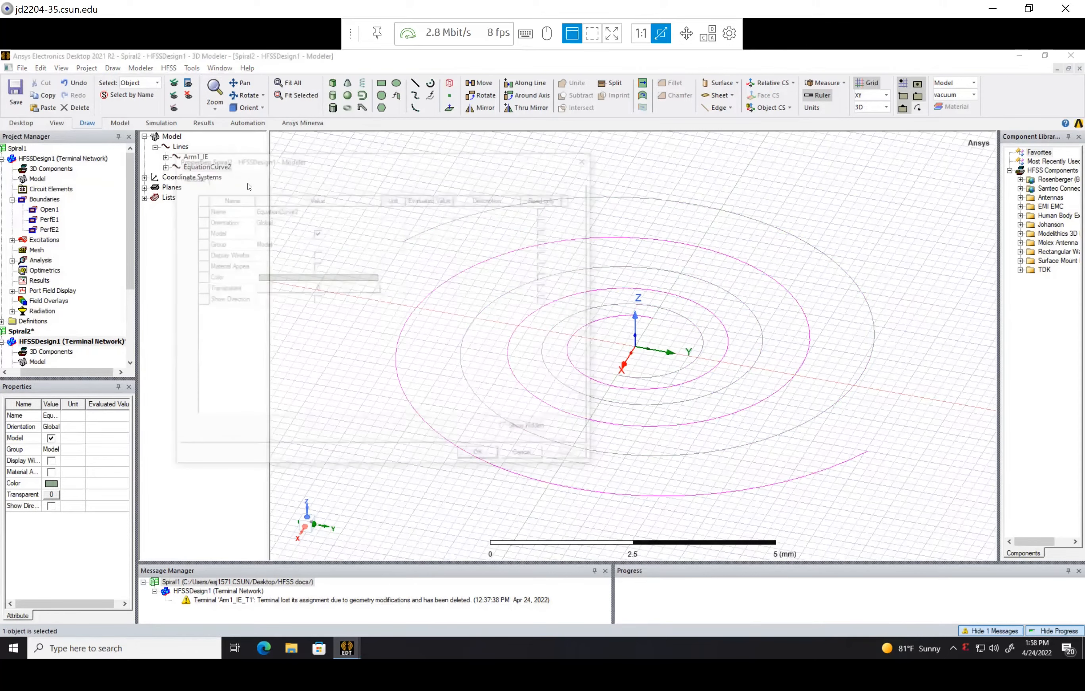
{"action": "left_click", "coordinate": [288, 210]}
{"action": "type", "text": "A"}
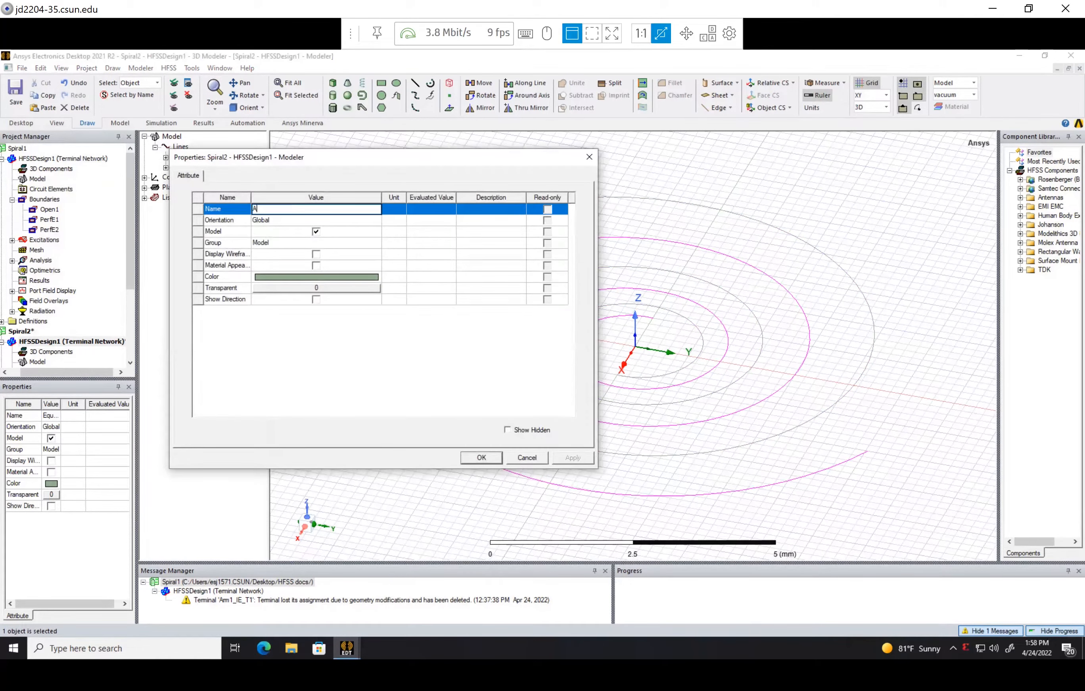
{"action": "type", "text": "rm2_IE"}
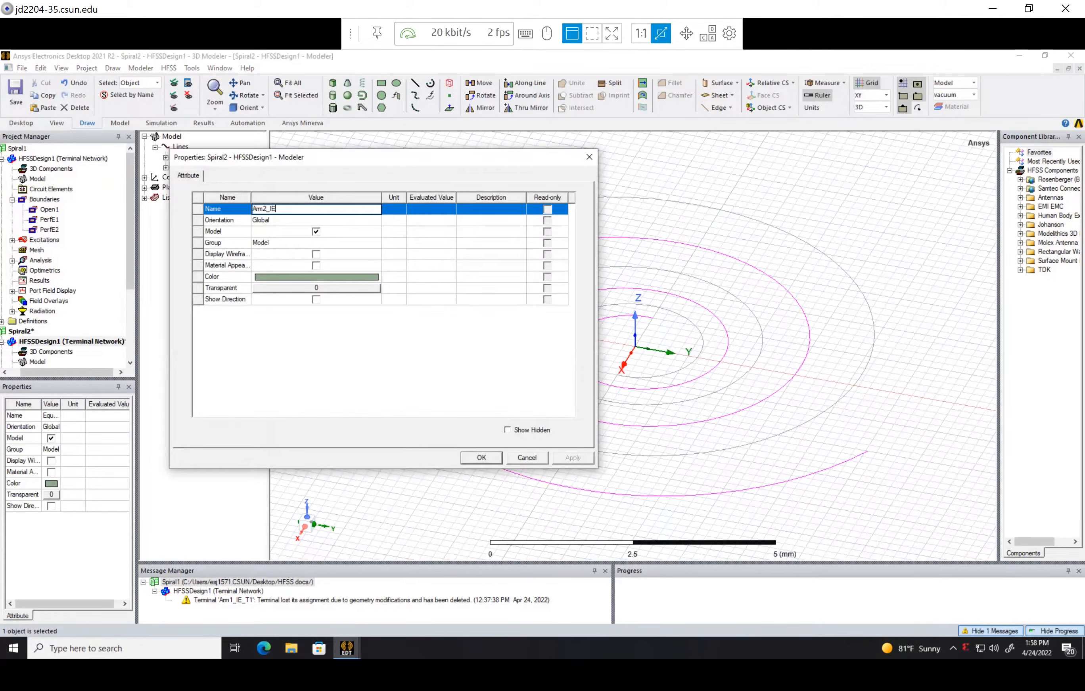
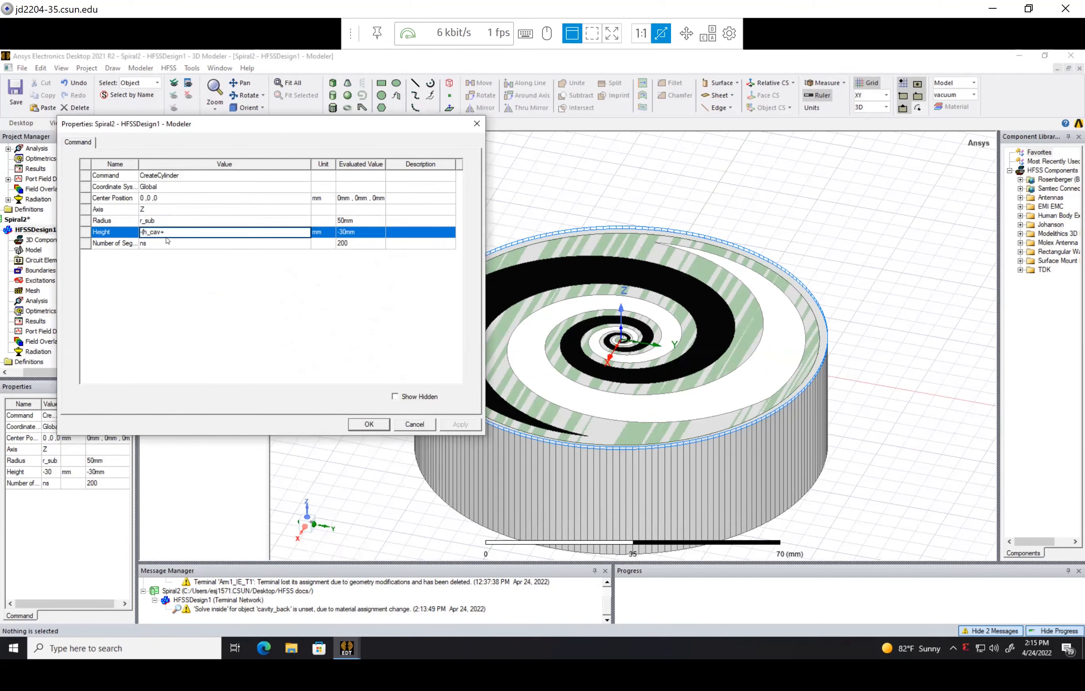
Set the height of the r_sub-radius cylinder to the expression -(h_cav+w_mf)
{"action": "type", "text": "w_mf)"}
{"action": "key", "text": "Tab"}
{"action": "left_click", "coordinate": [369, 424]}
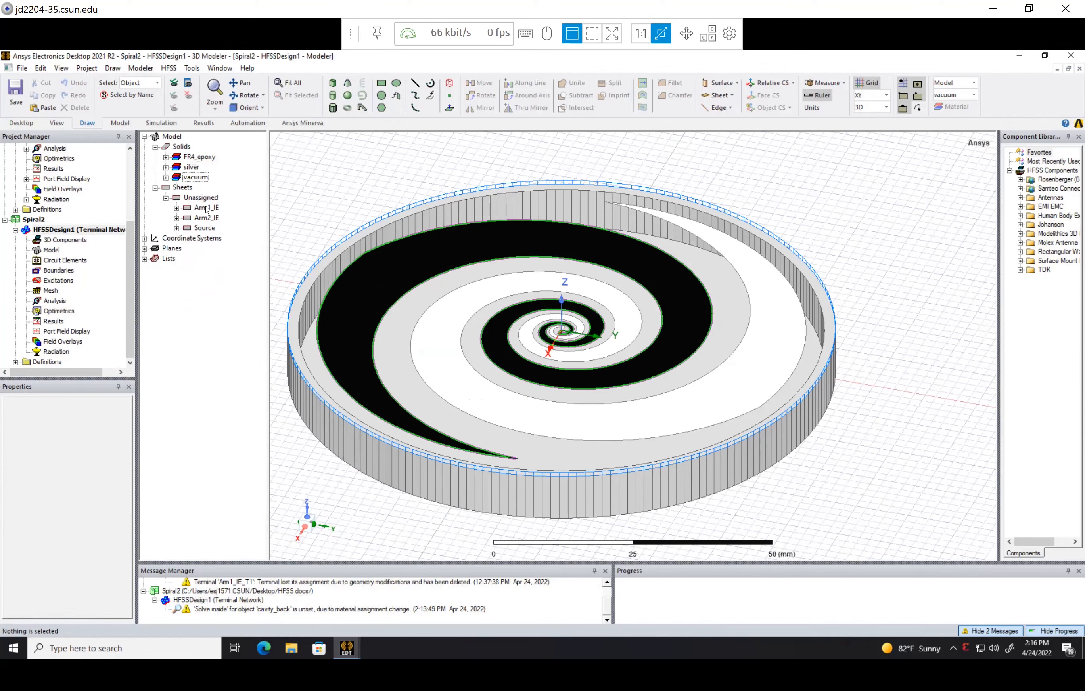
Assign a Perfect E boundary to the Arm1_IE spiral sheet
{"action": "left_click", "coordinate": [206, 207]}
{"action": "right_click", "coordinate": [207, 208]}
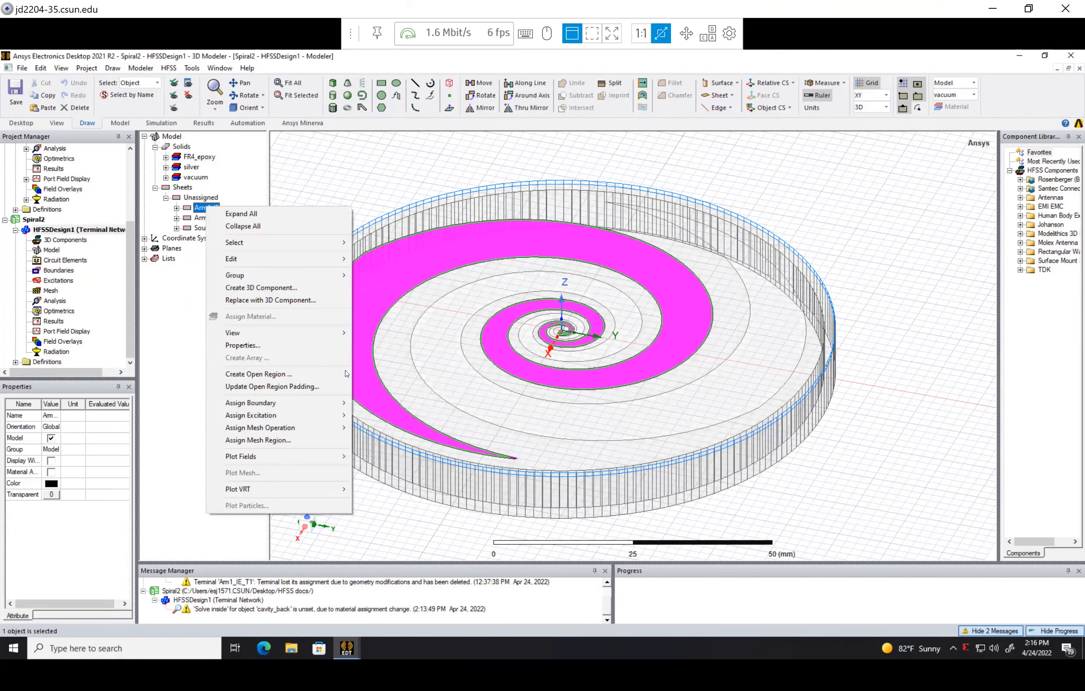
{"action": "mouse_move", "coordinate": [327, 403]}
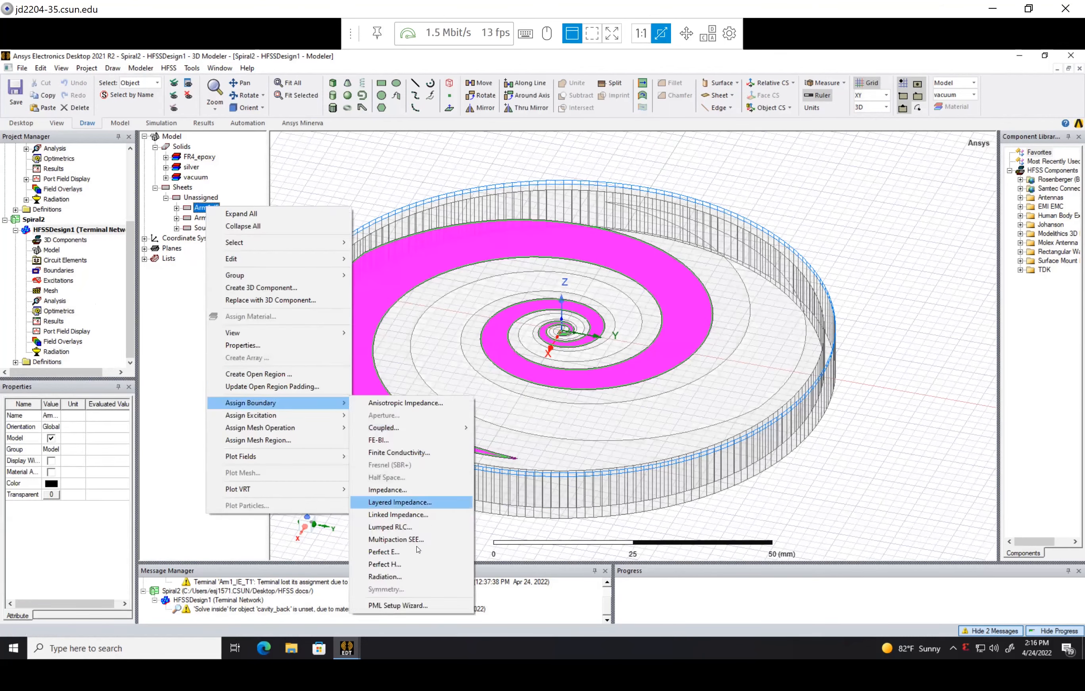
{"action": "left_click", "coordinate": [384, 552]}
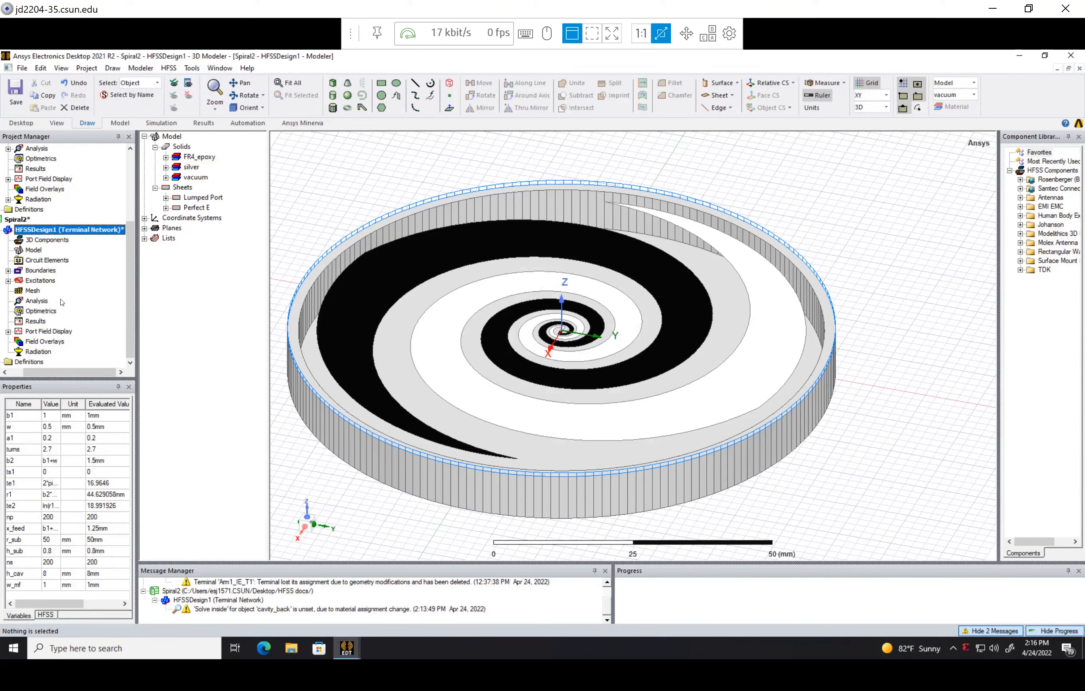
Add a solution setup to the analysis of HFSSDesign1 in the Spiral2 project
{"action": "left_click", "coordinate": [37, 301]}
{"action": "right_click", "coordinate": [45, 302]}
{"action": "scroll", "coordinate": [792, 328], "scroll_direction": "down", "scroll_amount": 2}
{"action": "left_click_drag", "start_coordinate": [68, 373], "coordinate": [54, 374]}
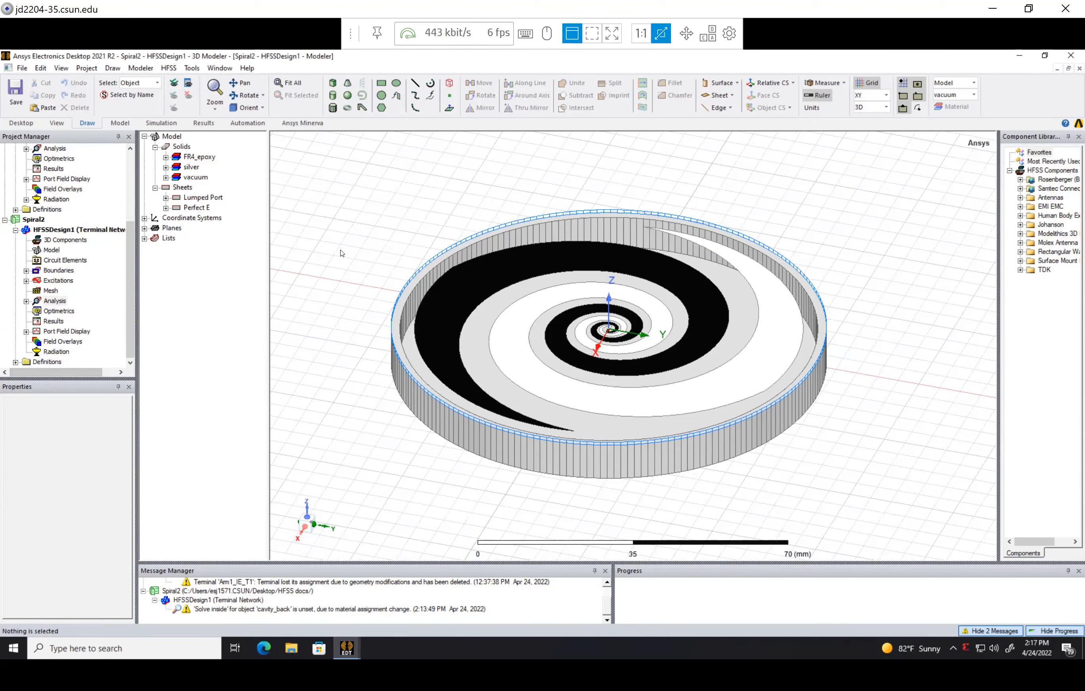
Create an open region around the spiral antenna and its cavity
{"action": "right_click", "coordinate": [347, 237]}
{"action": "left_click", "coordinate": [398, 431]}
{"action": "left_click", "coordinate": [524, 386]}
{"action": "scroll", "coordinate": [583, 194], "scroll_direction": "down", "scroll_amount": 2}
{"action": "left_click", "coordinate": [161, 123]}
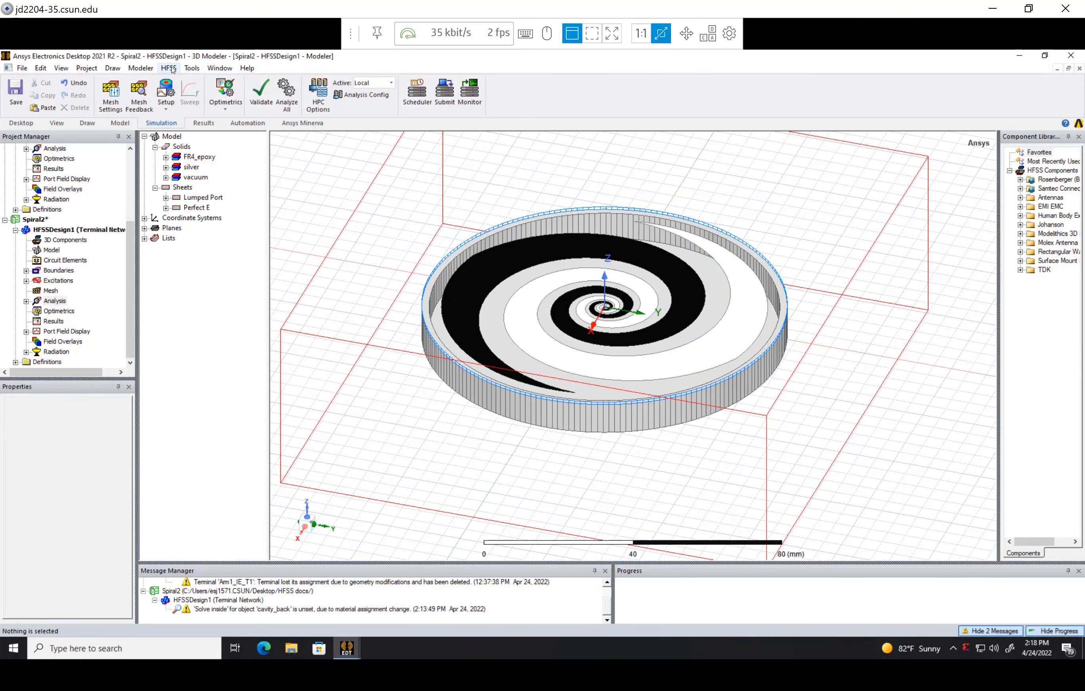
{"action": "left_click", "coordinate": [172, 68]}
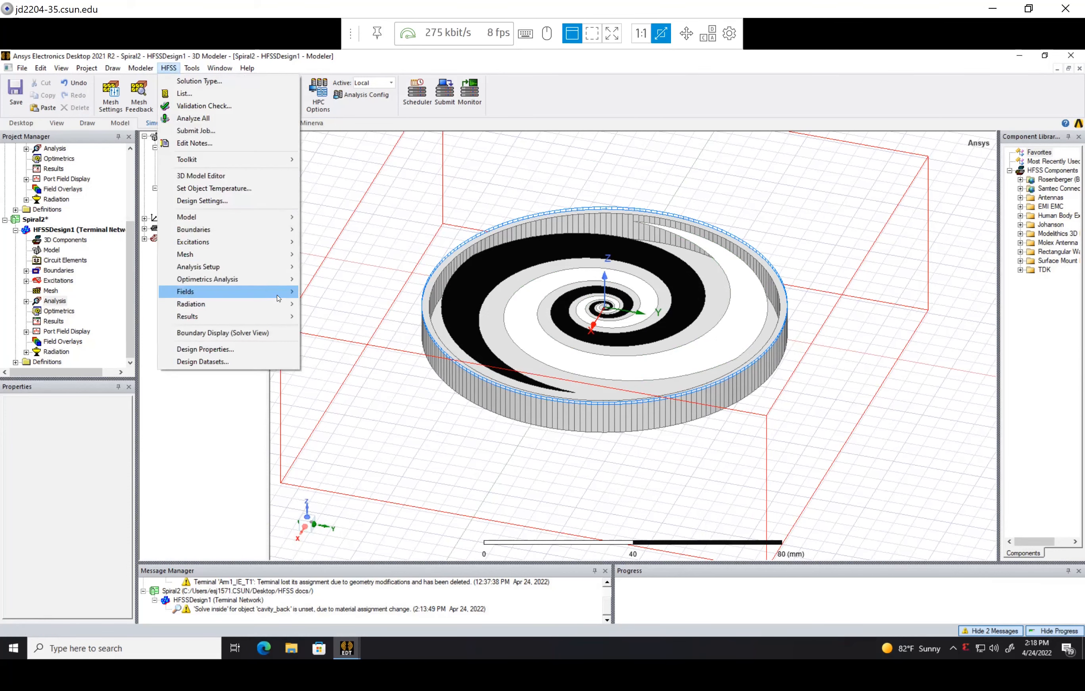
{"action": "mouse_move", "coordinate": [279, 299]}
{"action": "left_click", "coordinate": [418, 354]}
{"action": "scroll", "coordinate": [604, 307], "scroll_direction": "up", "scroll_amount": 3}
{"action": "scroll", "coordinate": [610, 331], "scroll_direction": "down", "scroll_amount": 3}
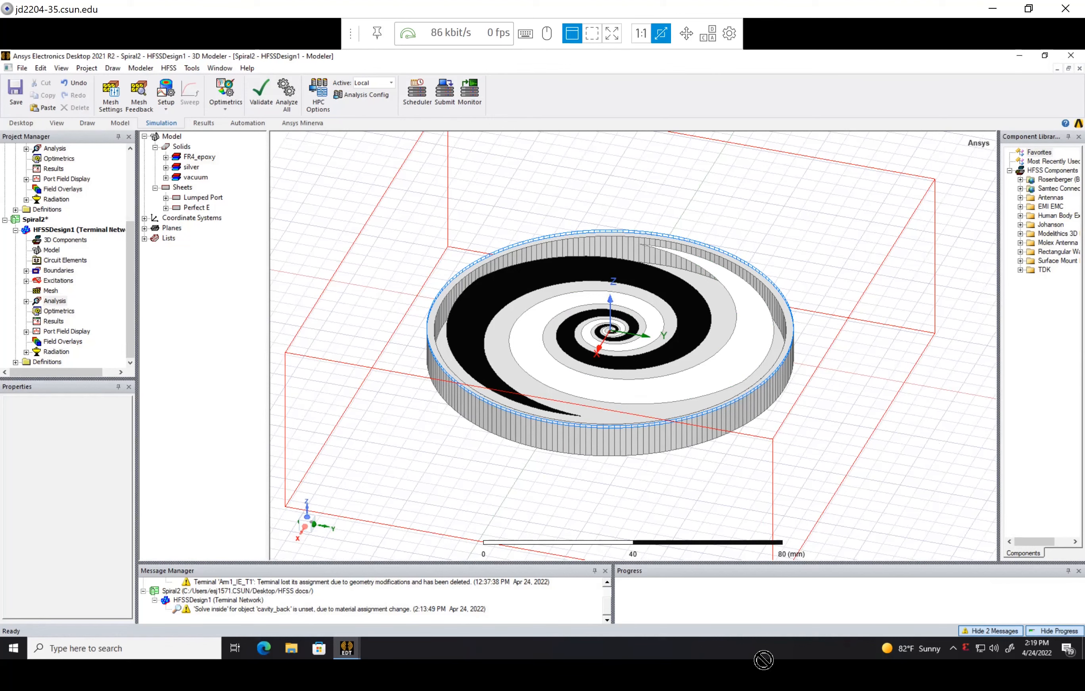